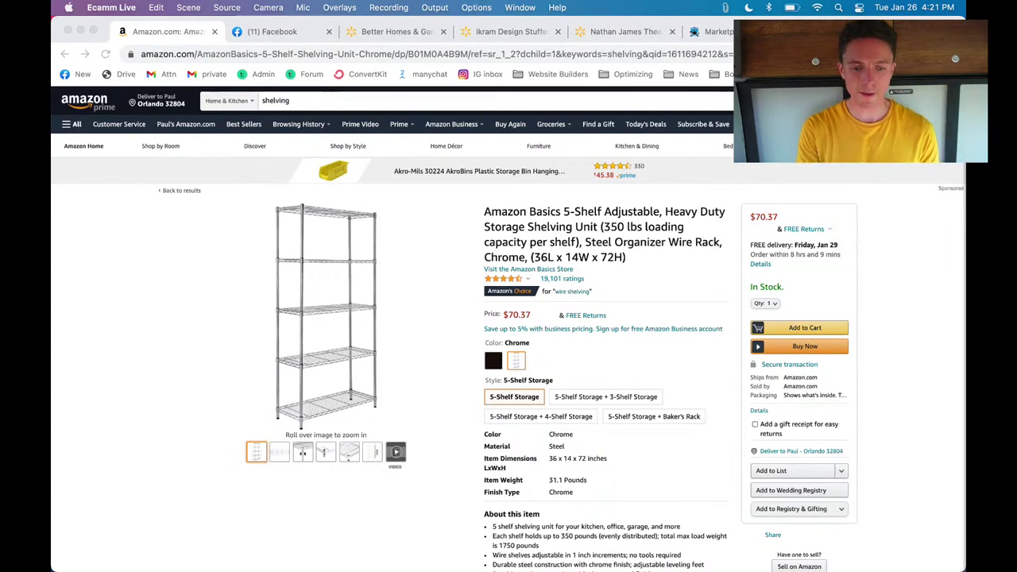
# Browse the Amazon shelving unit's photos to the close-up of a shelf post and its connectors
pyautogui.click(436, 418)
pyautogui.scroll(1, 477, 322)
pyautogui.scroll(-1, 478, 321)
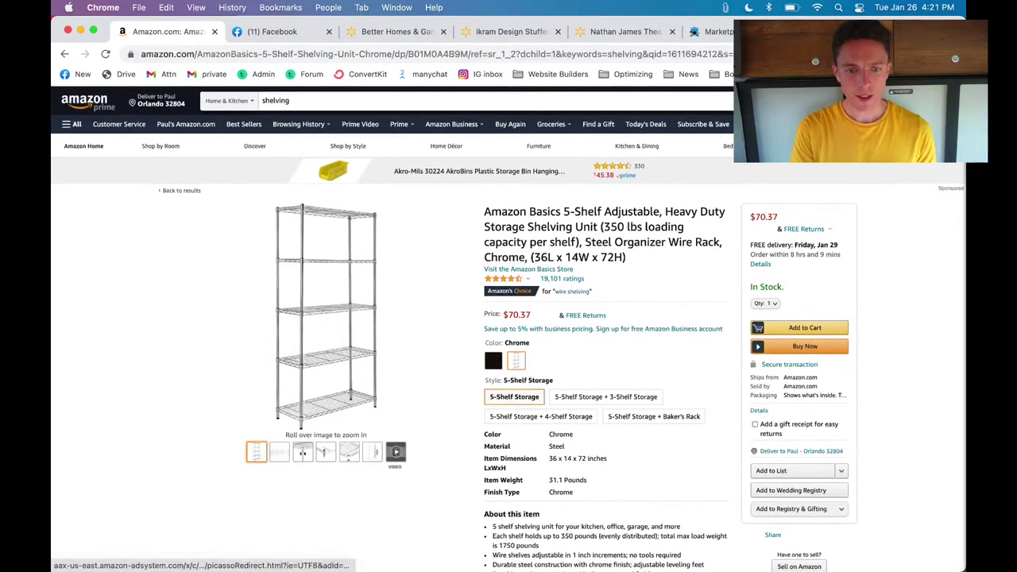
pyautogui.scroll(-1, 387, 302)
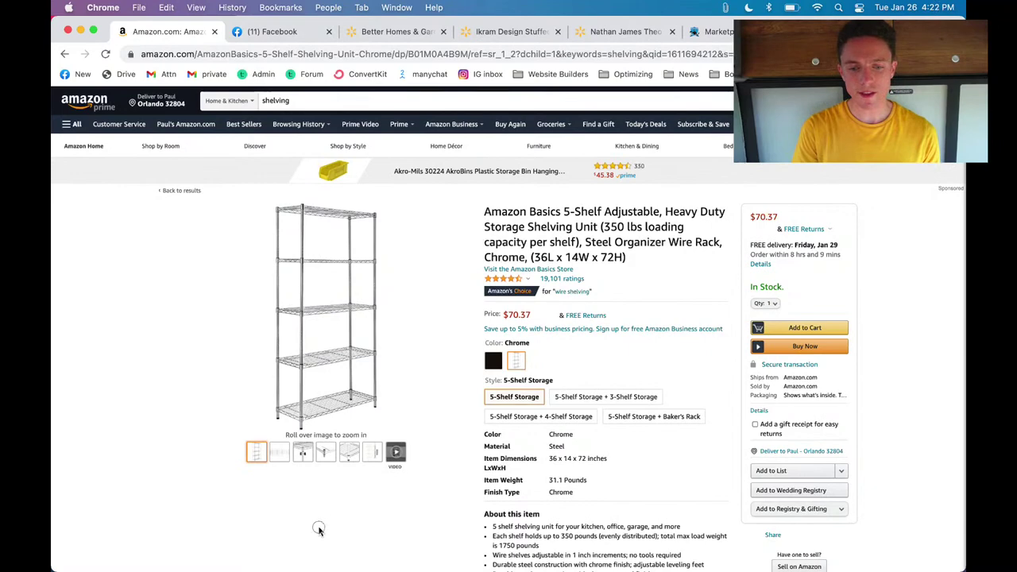
pyautogui.moveTo(297, 451)
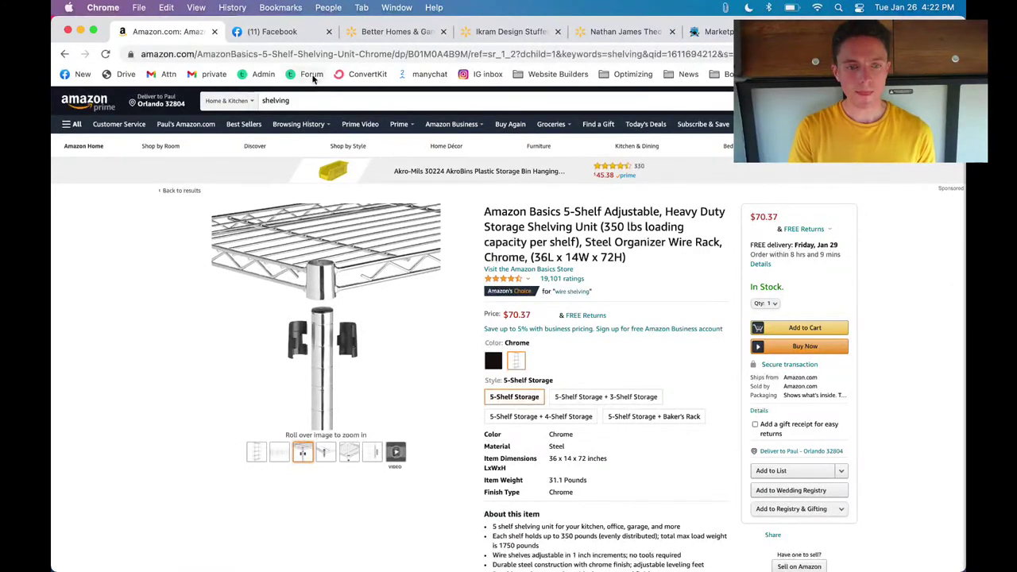
pyautogui.click(266, 31)
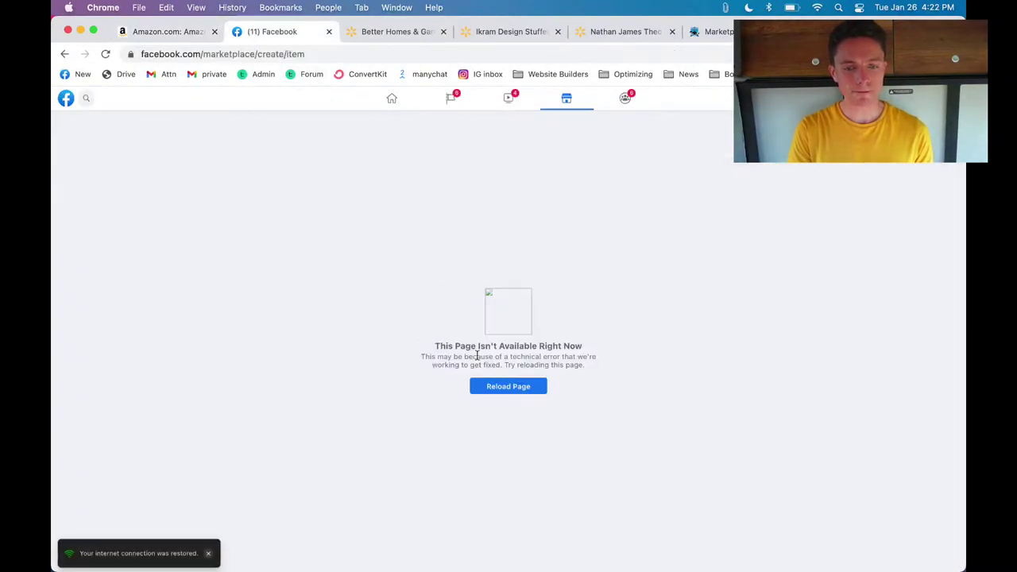
# Reload the unavailable Marketplace page to get the blank Item For Sale form, then return to Amazon
pyautogui.click(502, 388)
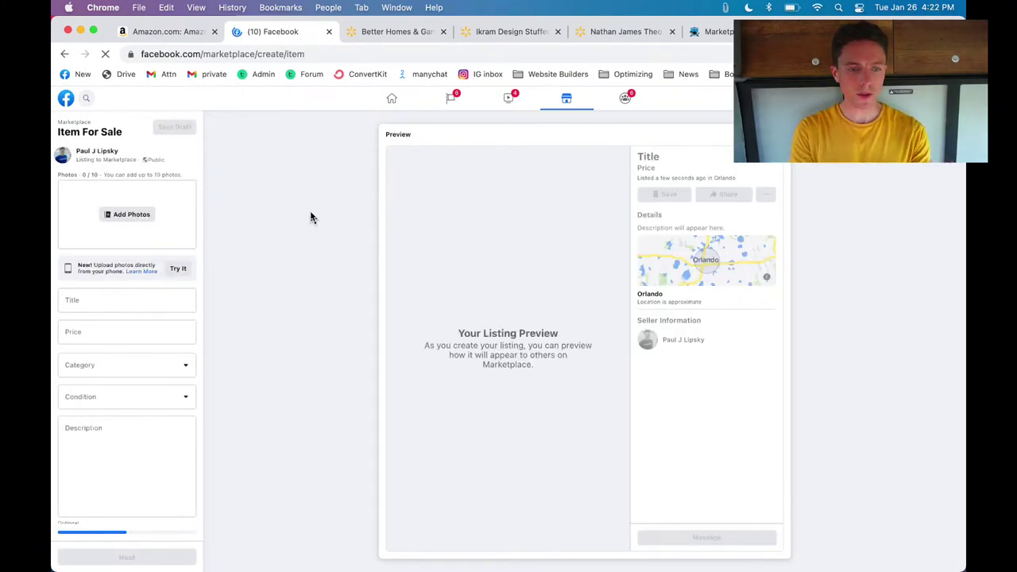
pyautogui.click(72, 397)
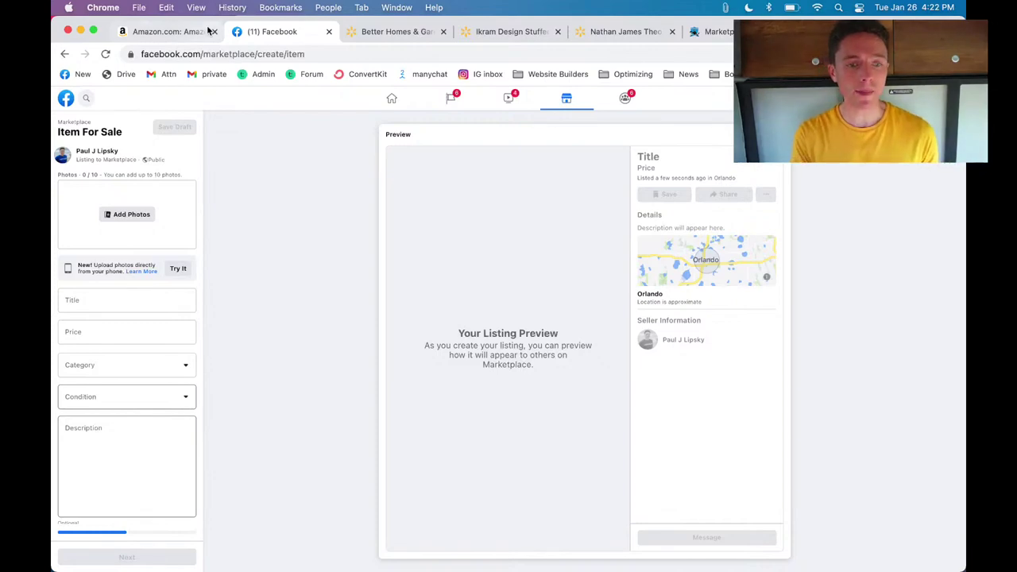
pyautogui.click(189, 31)
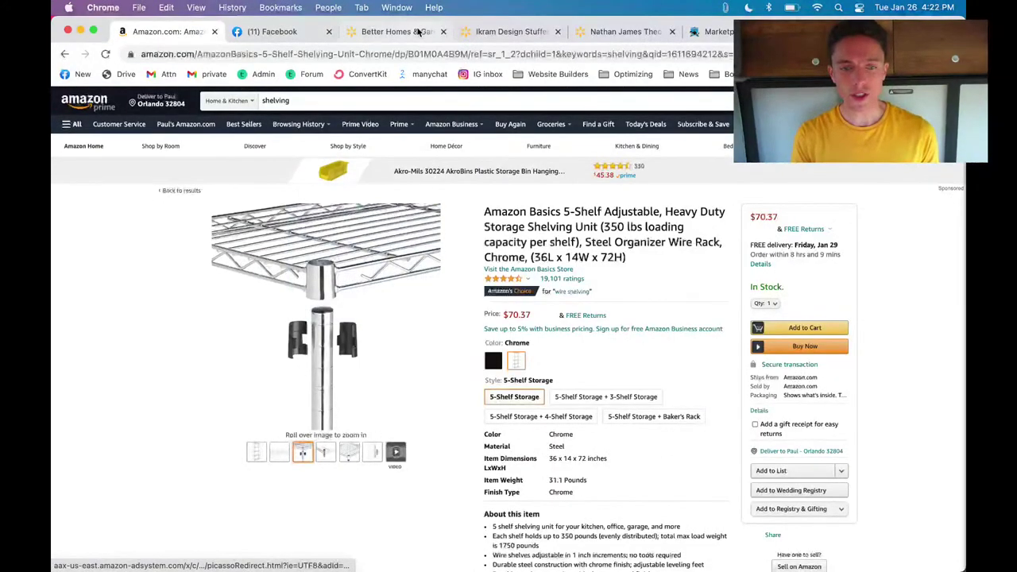
pyautogui.click(295, 35)
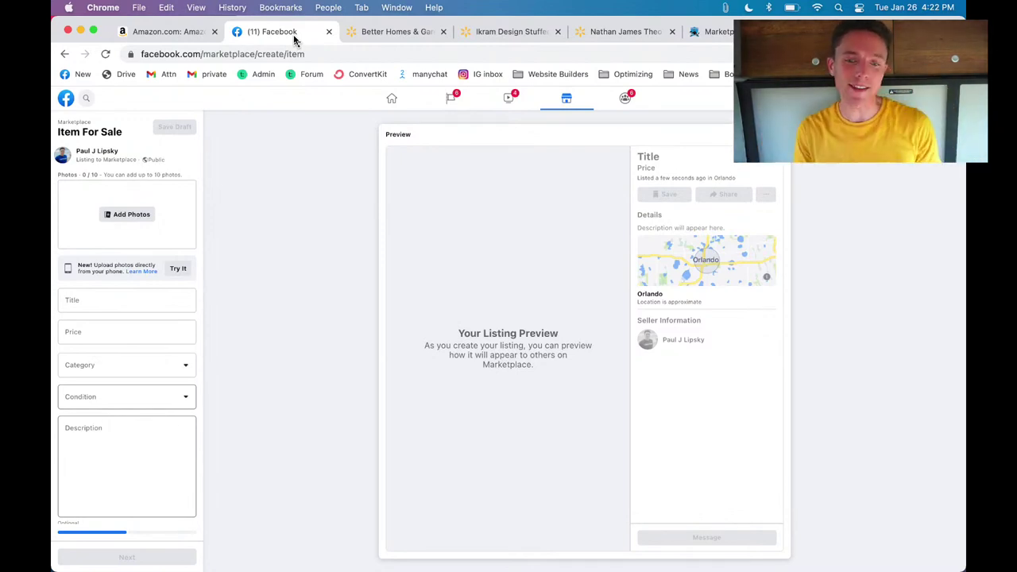
pyautogui.click(157, 36)
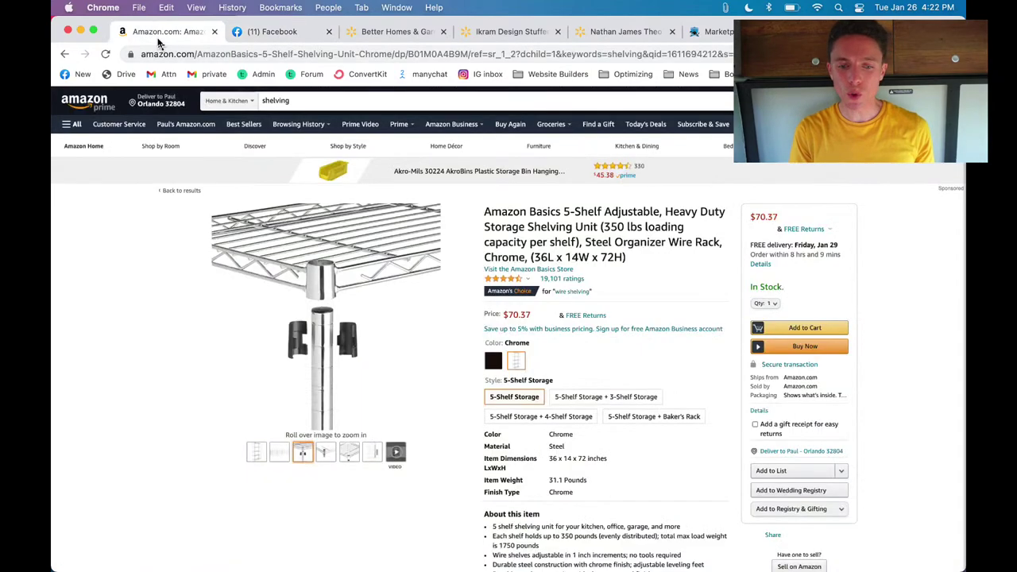
# Reload the Amazon page and copy the shelving unit into FB Tab 1 using Select Copy To
pyautogui.click(107, 56)
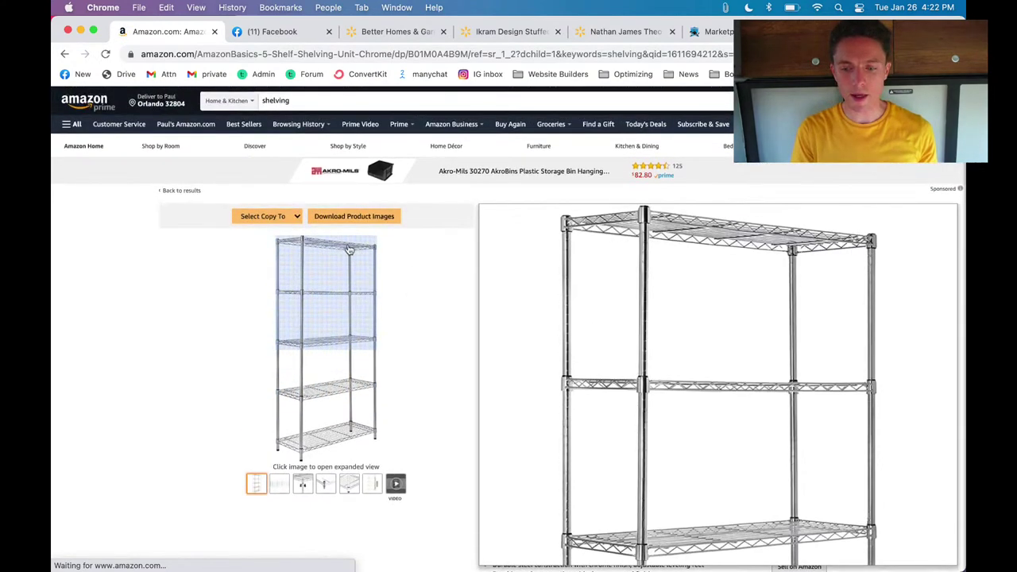
pyautogui.scroll(5, 274, 229)
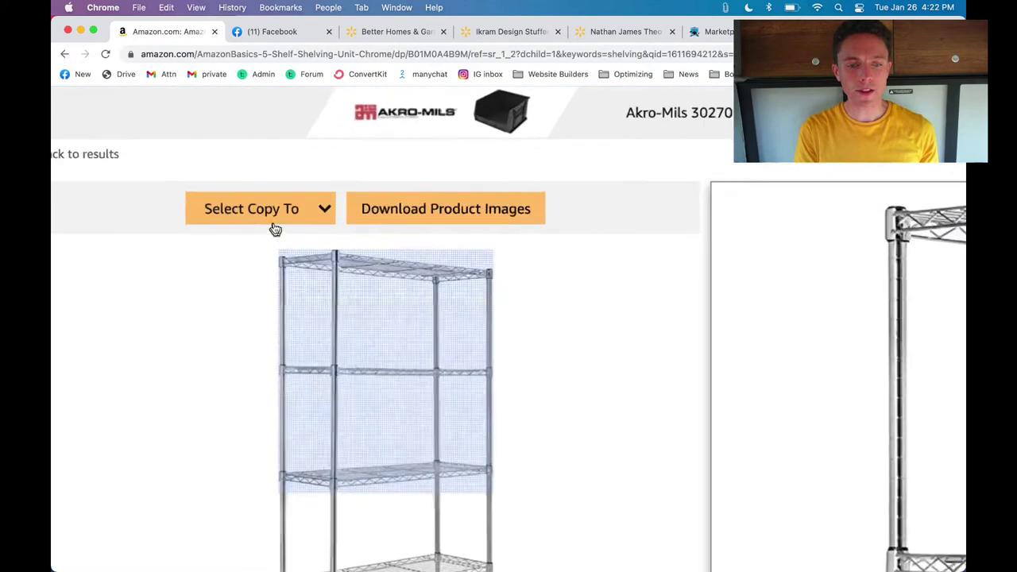
pyautogui.scroll(3, 274, 229)
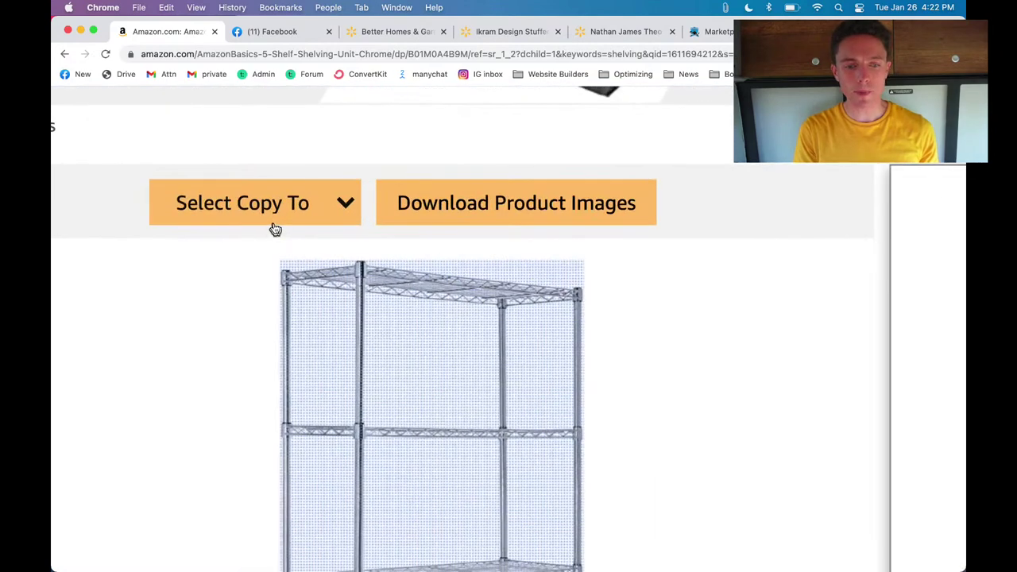
pyautogui.click(329, 203)
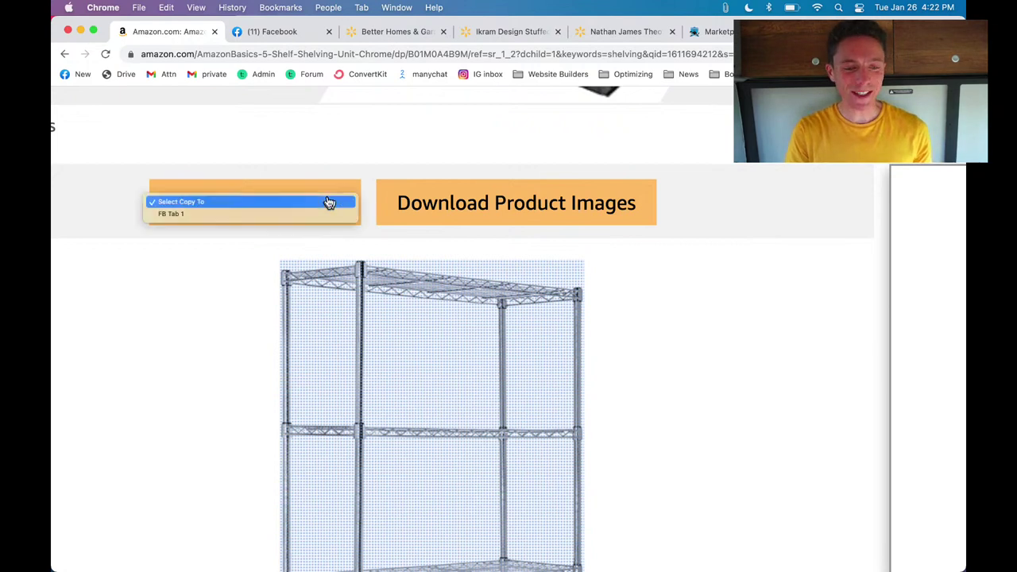
pyautogui.click(279, 213)
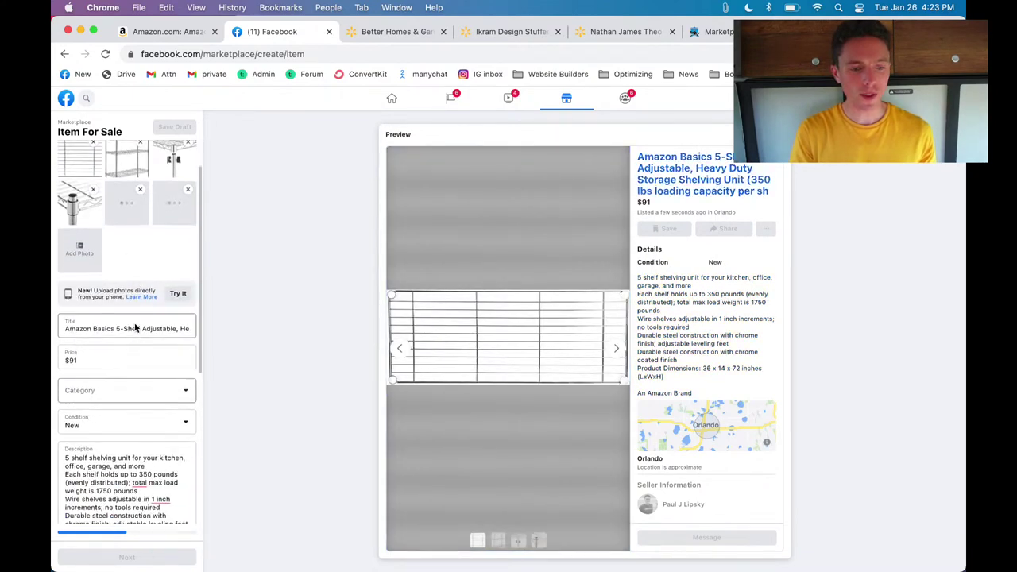
# Scroll through the Marketplace form filled with the shelf's photos, title, $91 price and description
pyautogui.scroll(-3, 151, 388)
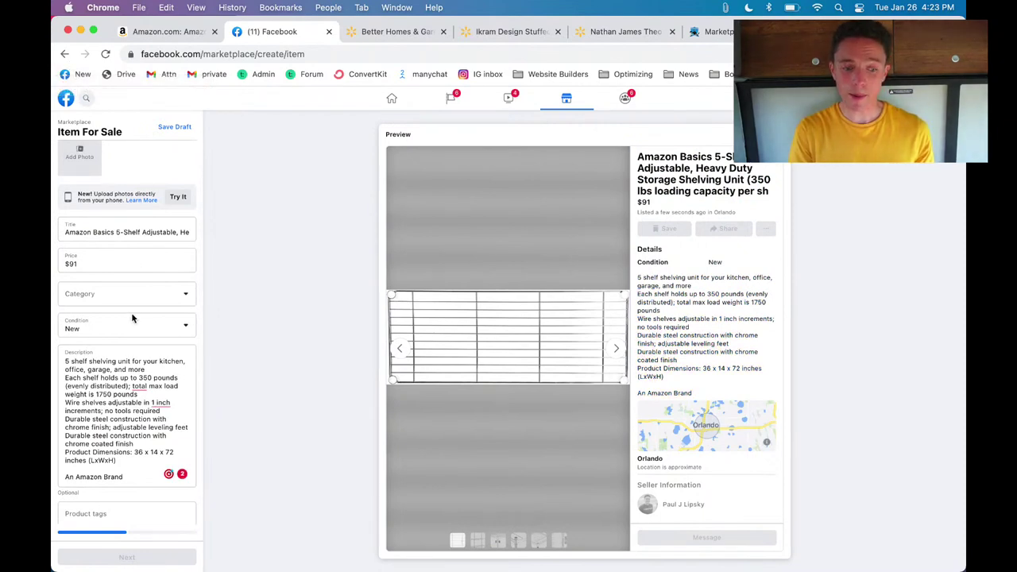
pyautogui.scroll(-3, 121, 380)
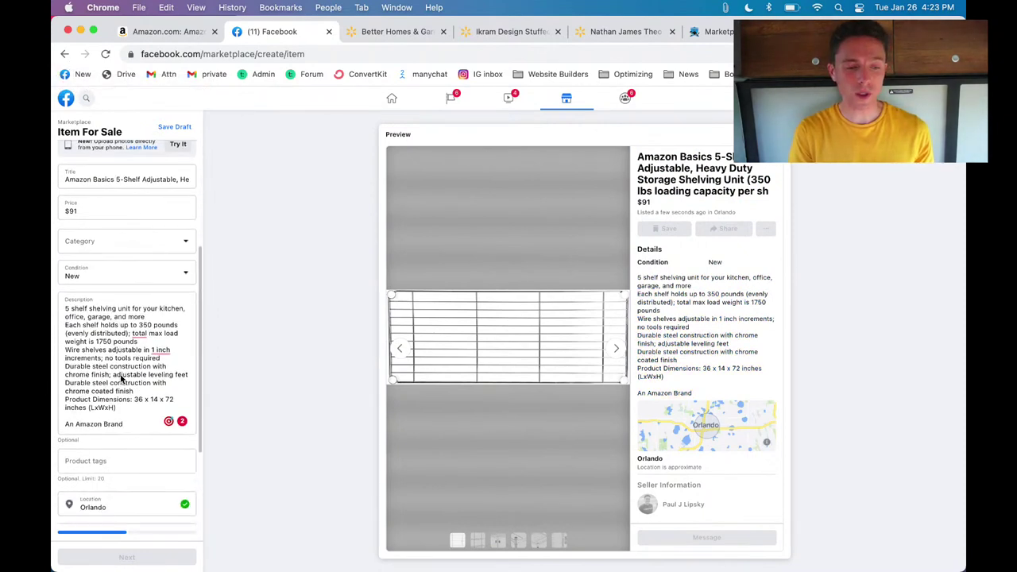
pyautogui.scroll(5, 121, 379)
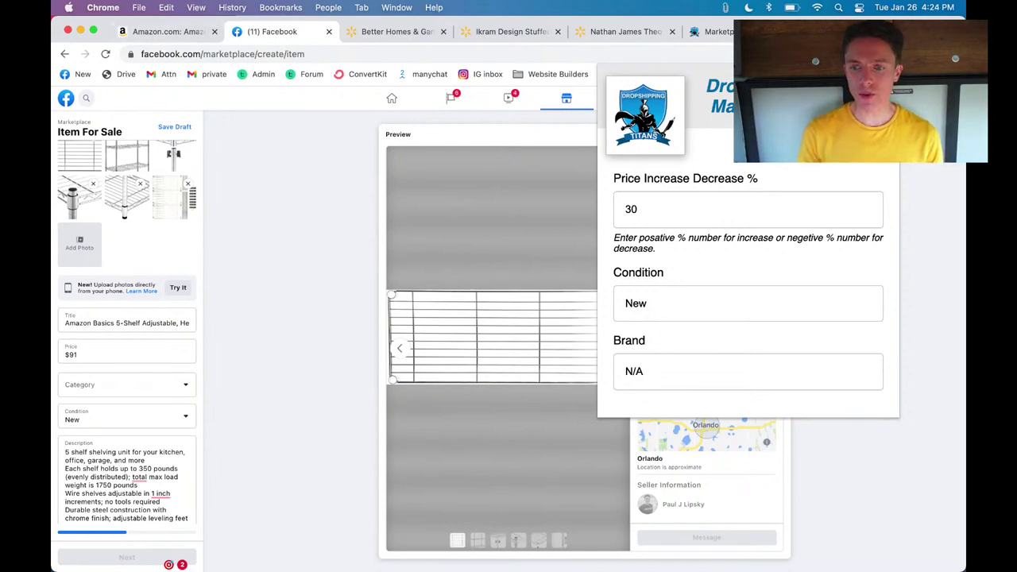
# Change the Dropshipping Titans price increase from 30% to 100%
pyautogui.moveTo(665, 211); pyautogui.dragTo(610, 213)
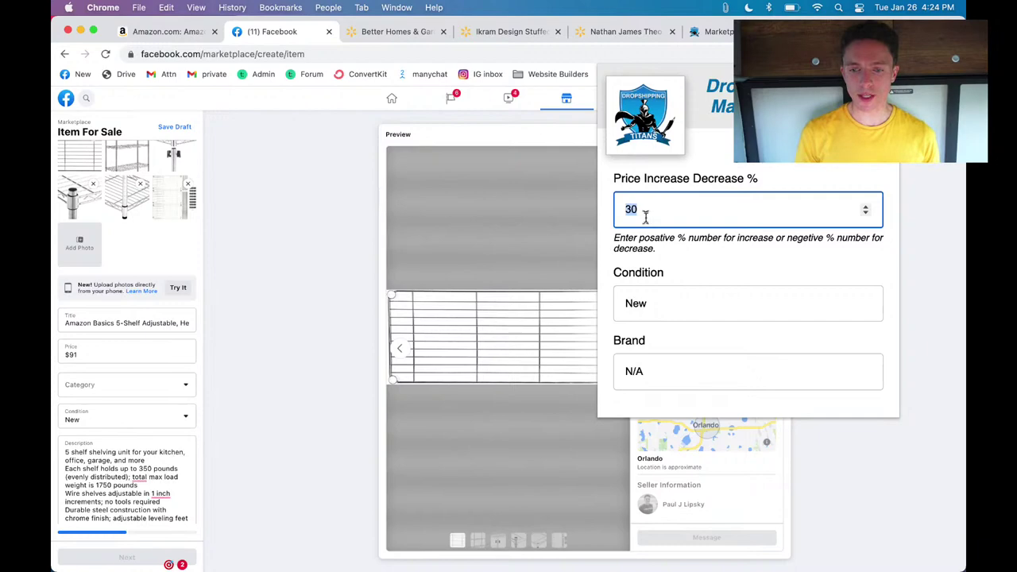
pyautogui.write('100')
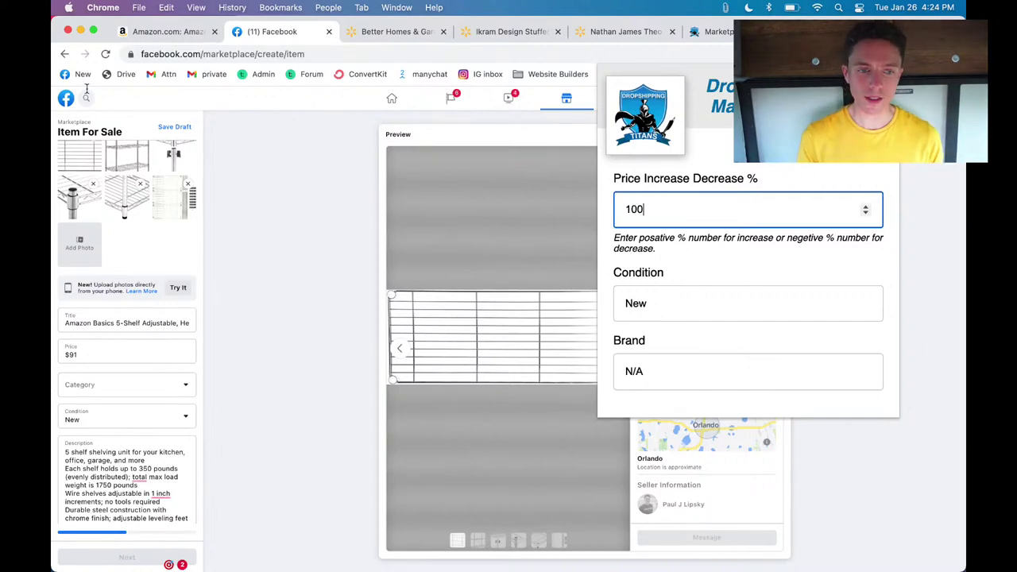
pyautogui.click(160, 34)
pyautogui.scroll(-5, 354, 290)
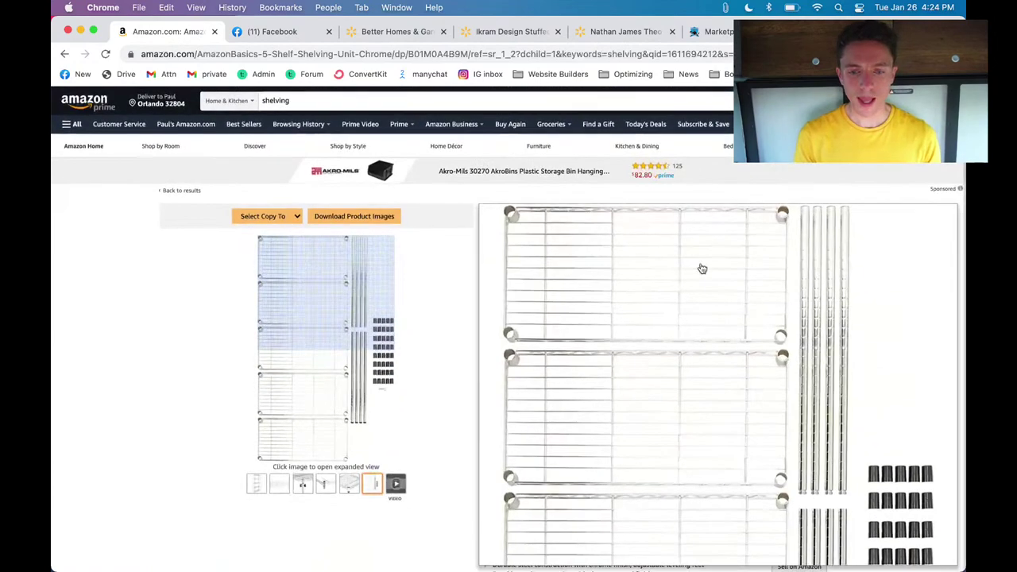
# Replace the 100% price increase with 30% in the Dropshipping Titans settings
pyautogui.scroll(3, 613, 295)
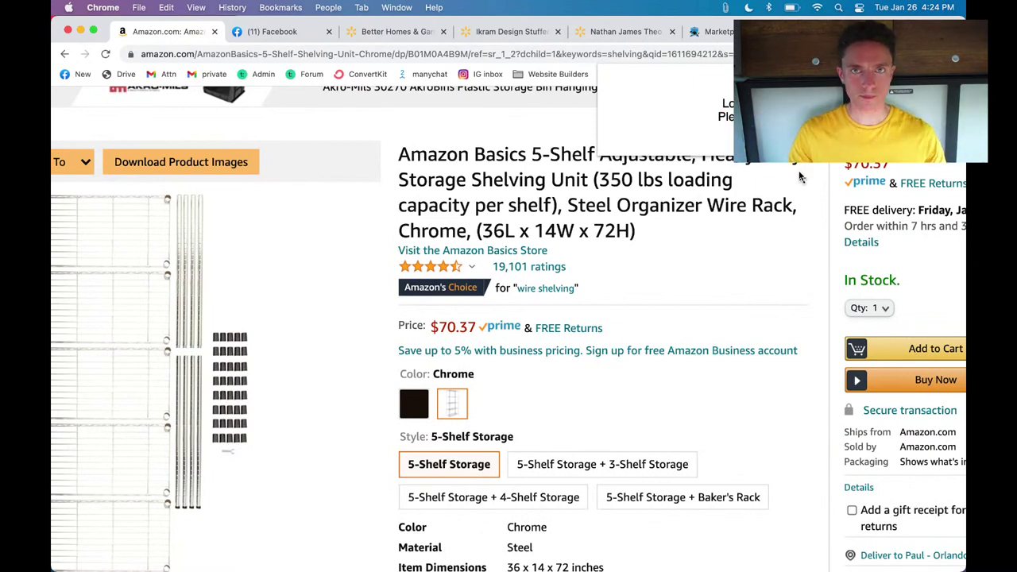
pyautogui.click(662, 211)
pyautogui.doubleClick(627, 211)
pyautogui.write('30')
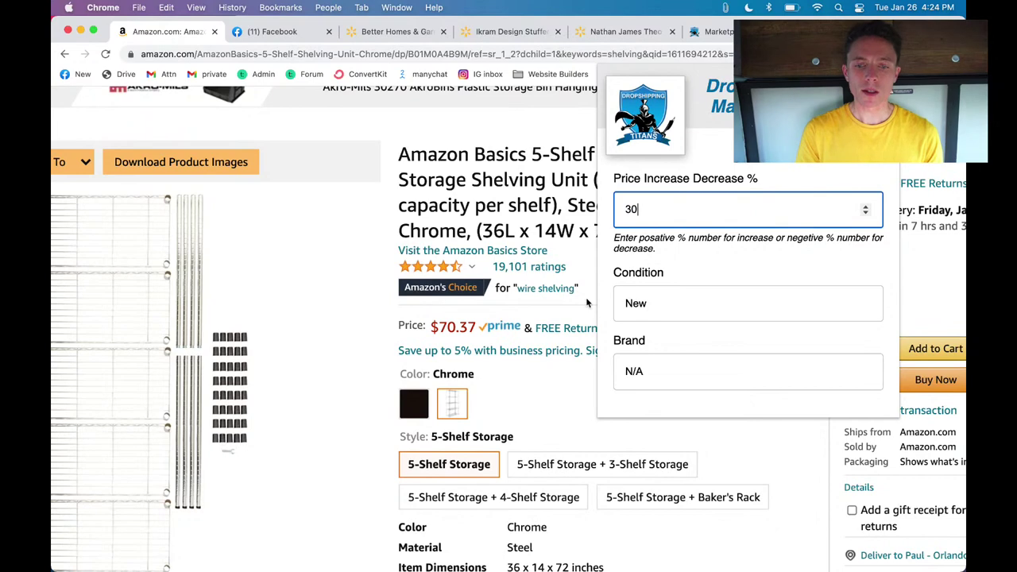
pyautogui.click(297, 38)
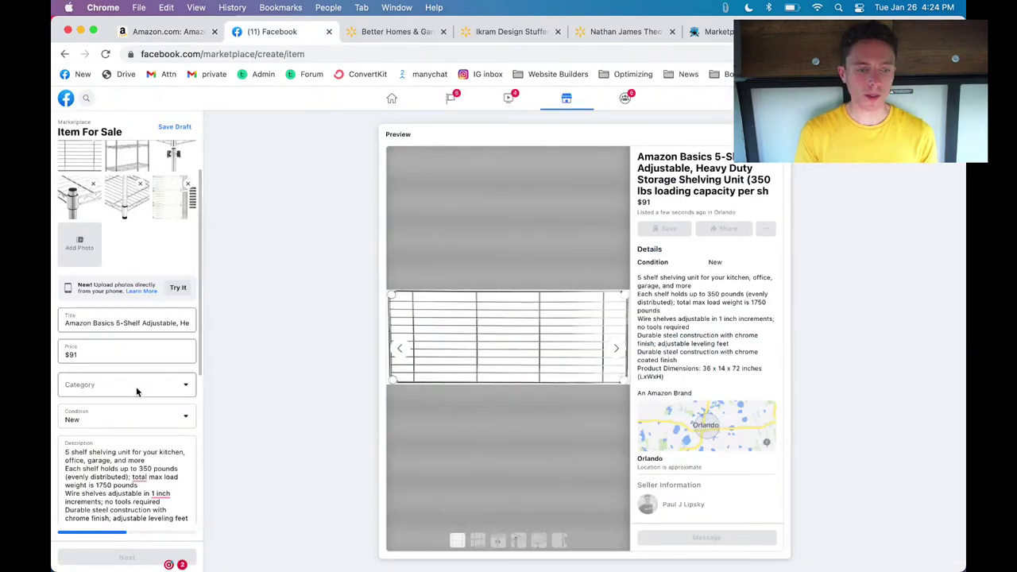
pyautogui.click(168, 32)
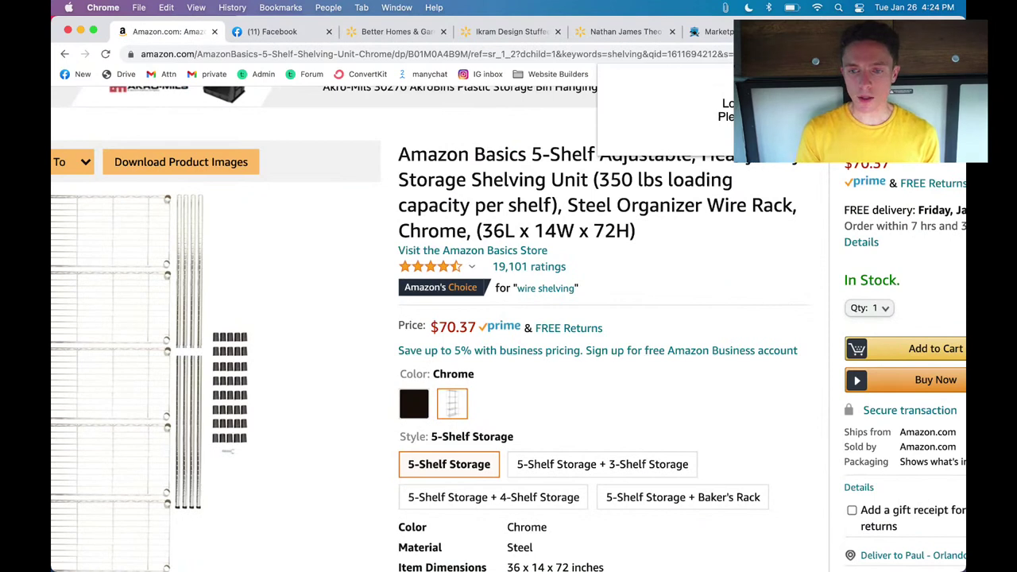
# Review condition New and brand N/A, close the settings, and return to the $91 Facebook draft
pyautogui.moveTo(679, 302); pyautogui.dragTo(618, 303)
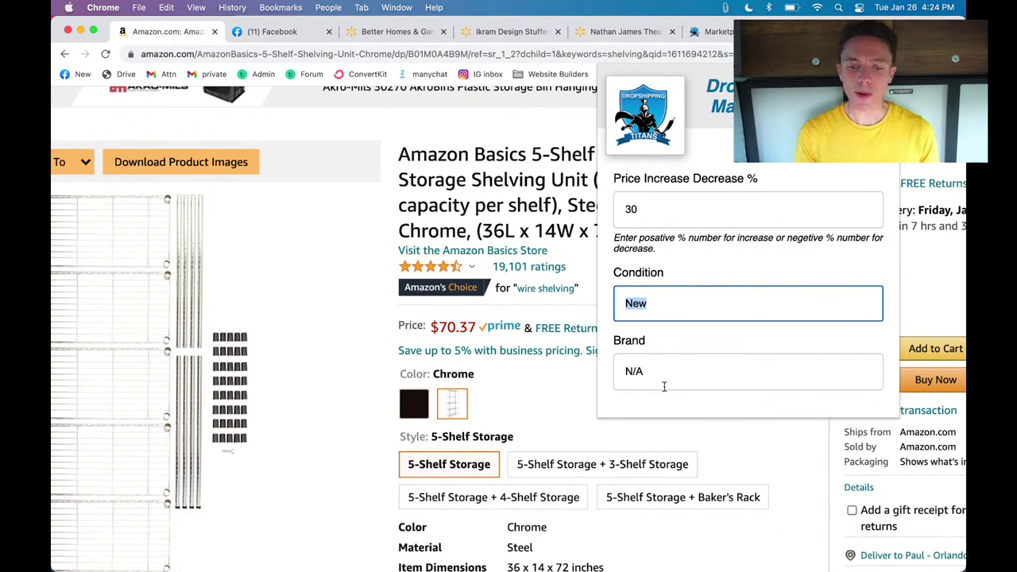
pyautogui.moveTo(664, 379); pyautogui.dragTo(628, 374)
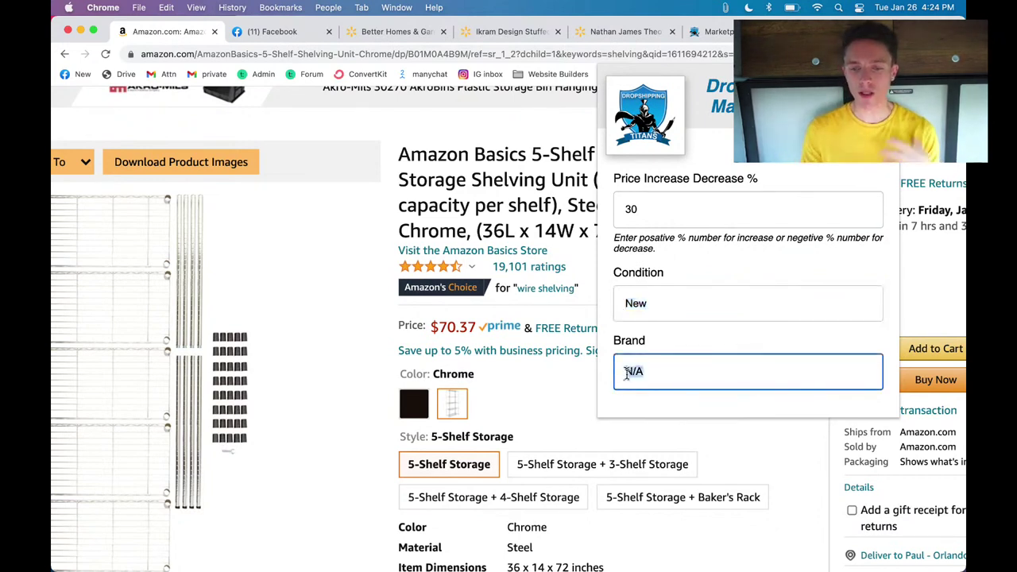
pyautogui.moveTo(664, 371); pyautogui.dragTo(621, 372)
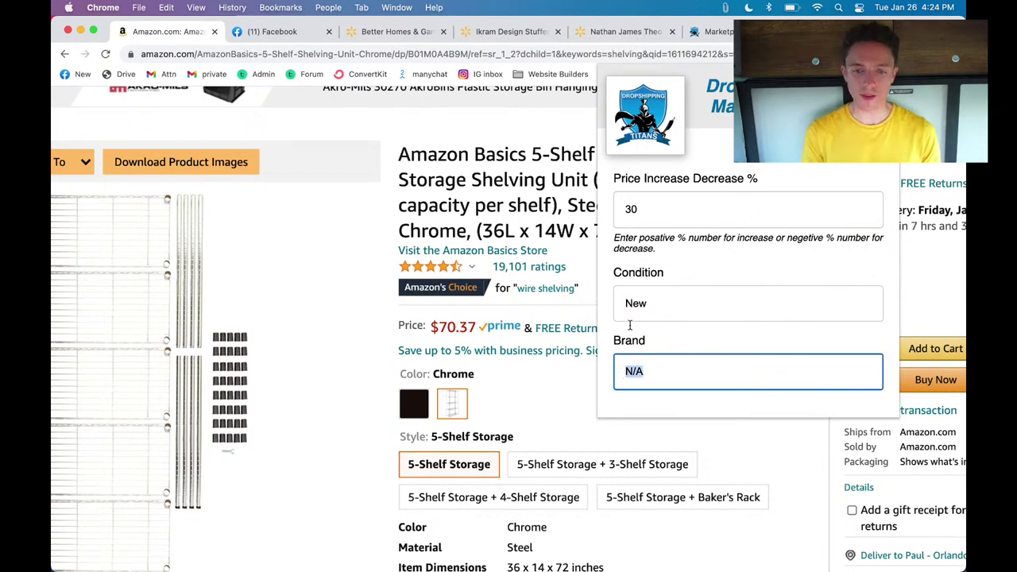
pyautogui.click(575, 376)
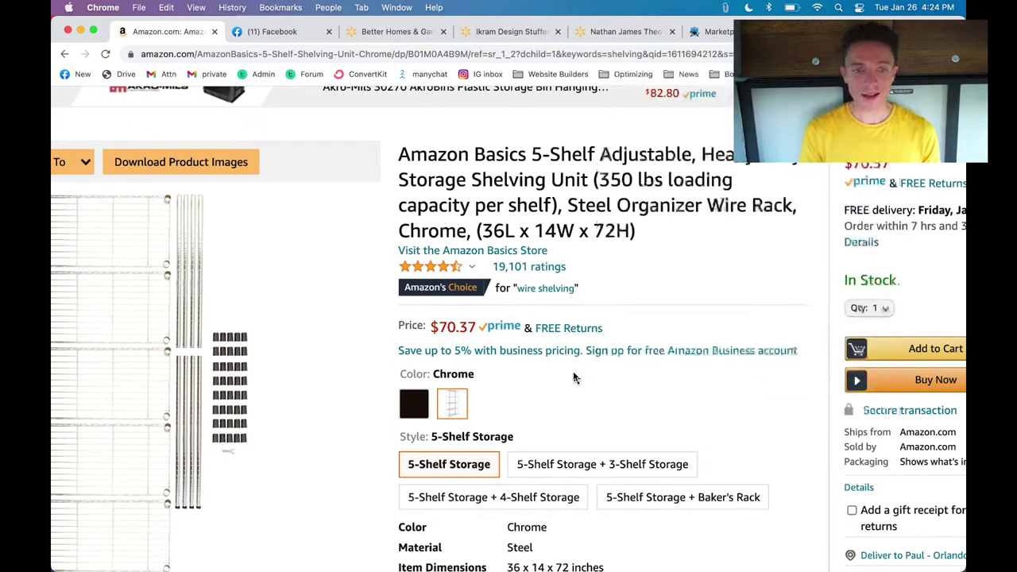
pyautogui.click(261, 32)
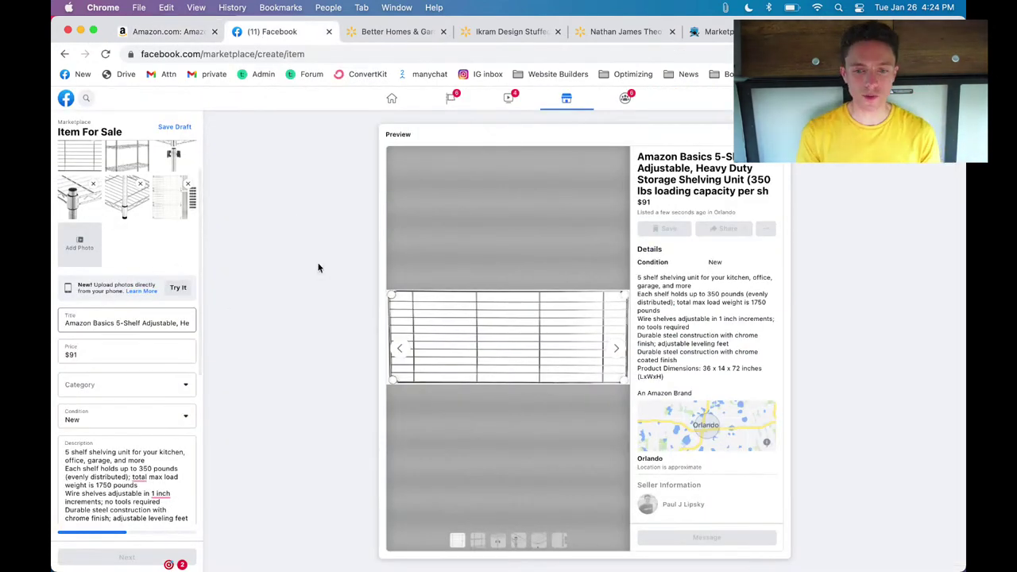
pyautogui.scroll(-2, 159, 256)
pyautogui.scroll(-5, 159, 256)
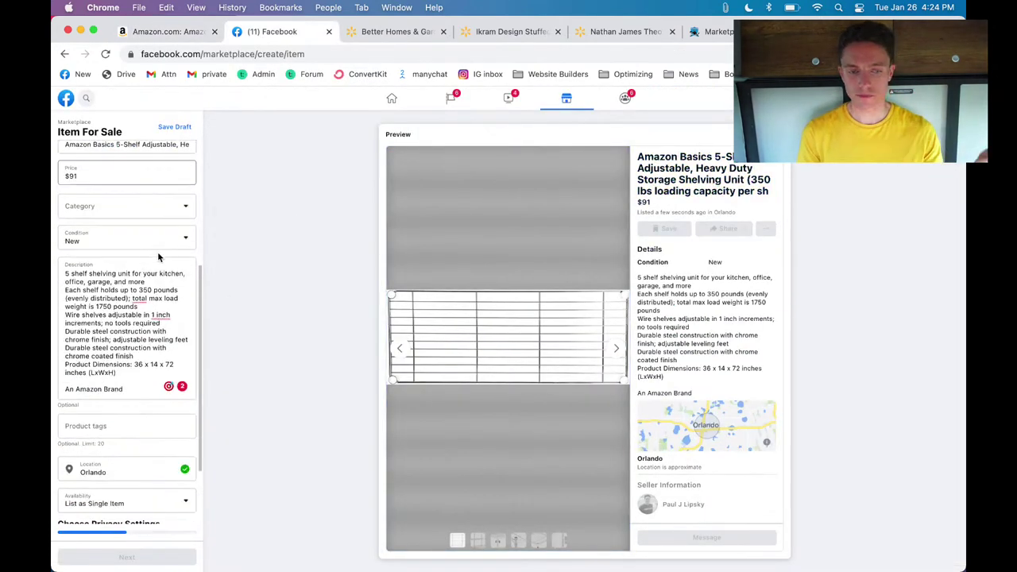
pyautogui.scroll(5, 157, 253)
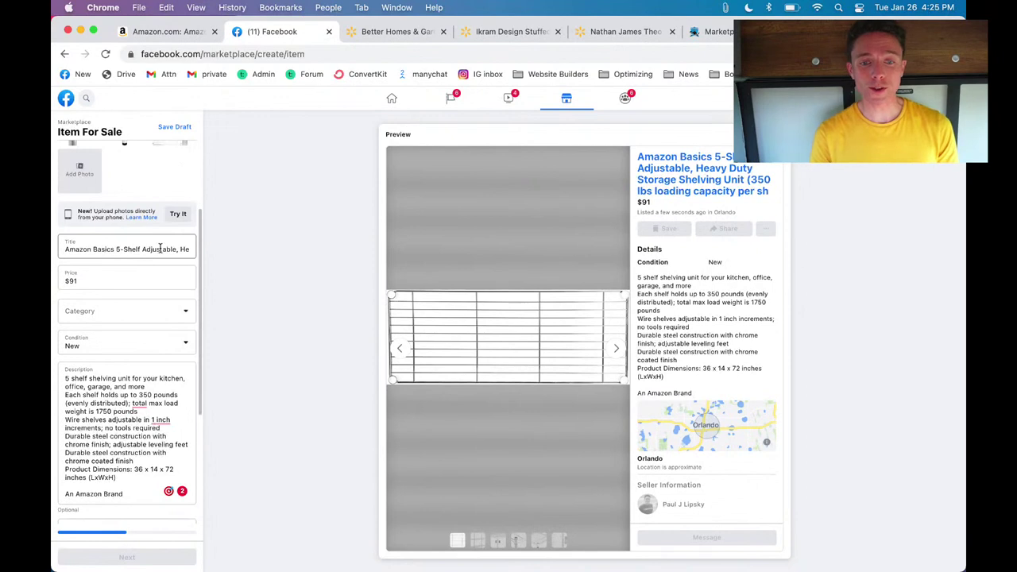
# Close the finished shelving listing draft and the Ikram Design pouf product tab
pyautogui.click(329, 32)
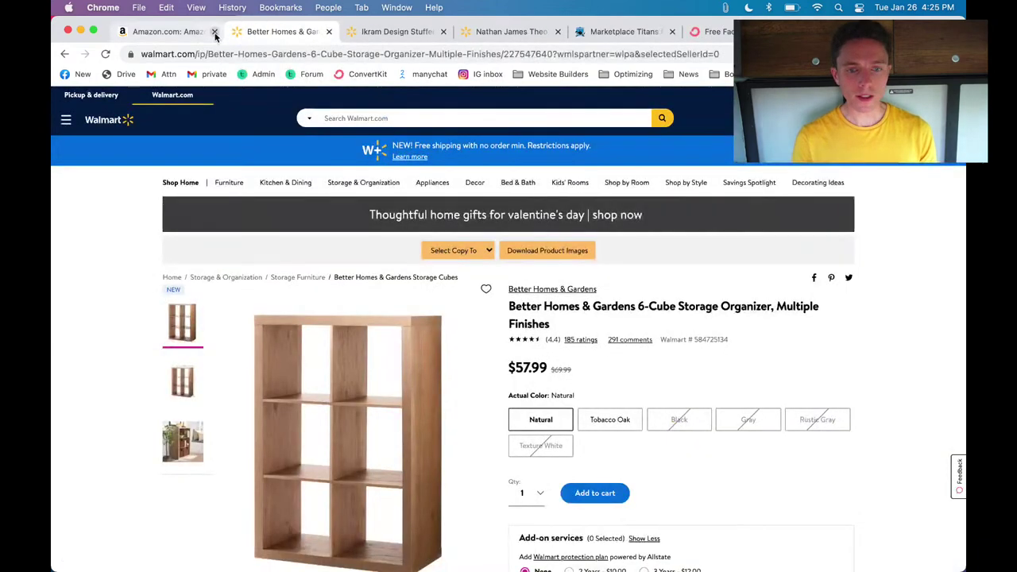
pyautogui.click(391, 32)
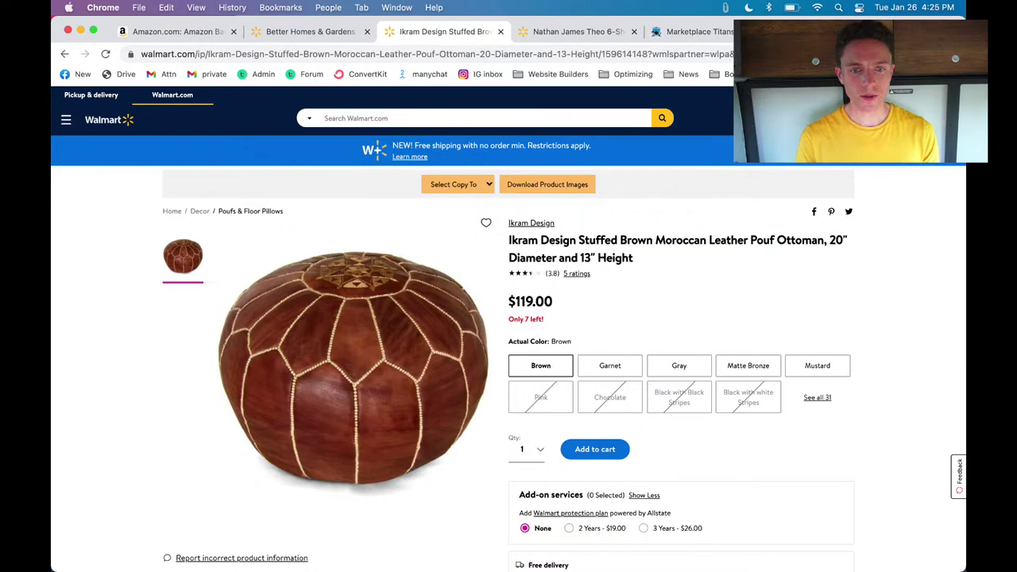
pyautogui.click(501, 32)
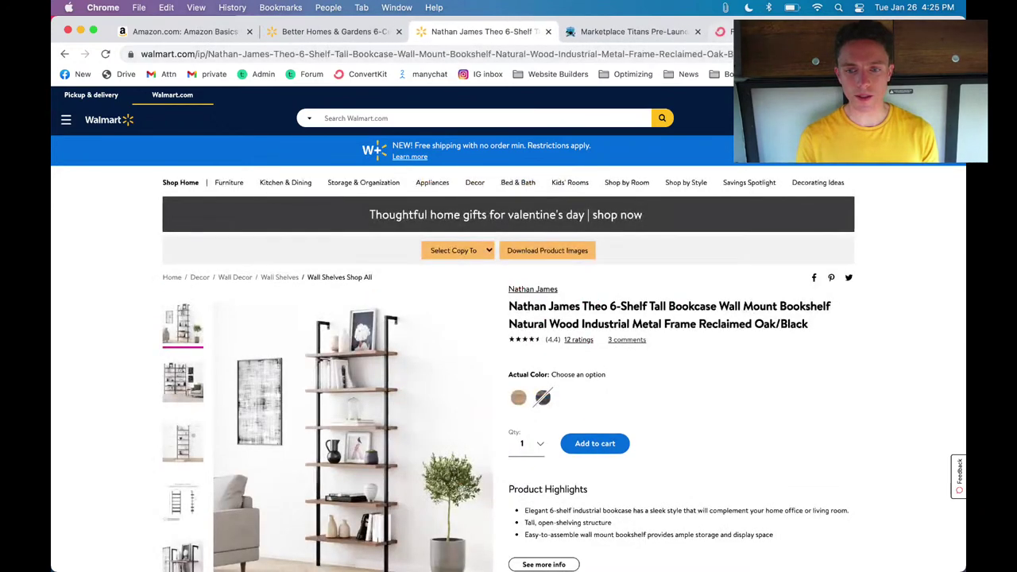
# Open three fresh Marketplace item-for-sale forms from the New bookmark and check each one
pyautogui.press('super+t')
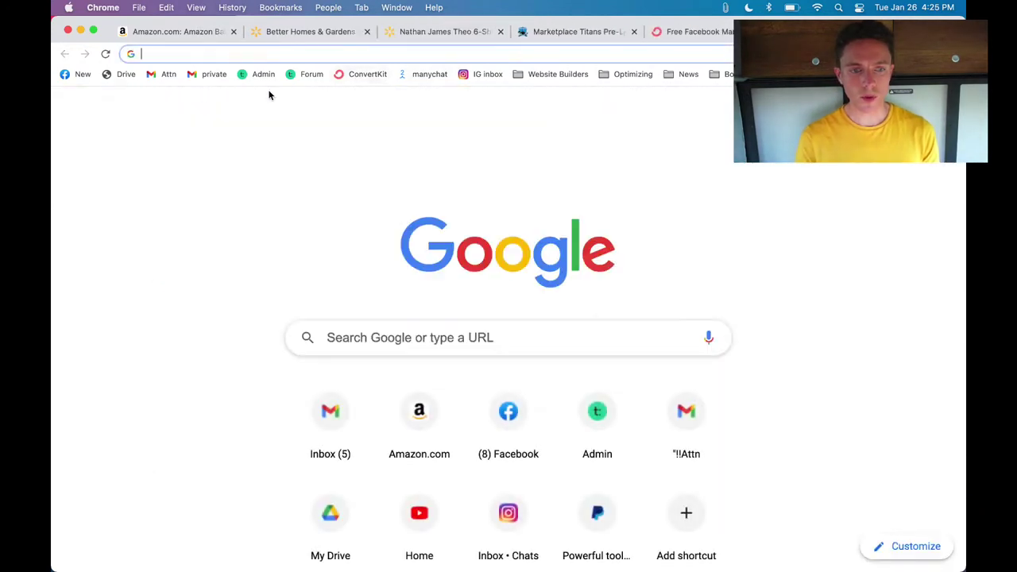
pyautogui.click(83, 77)
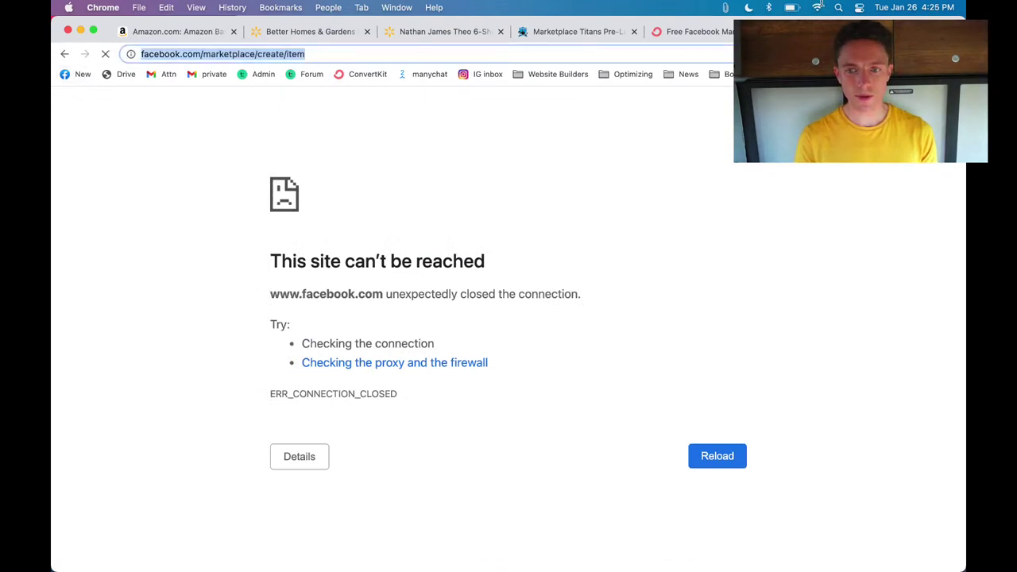
pyautogui.moveTo(841, 32); pyautogui.dragTo(561, 32)
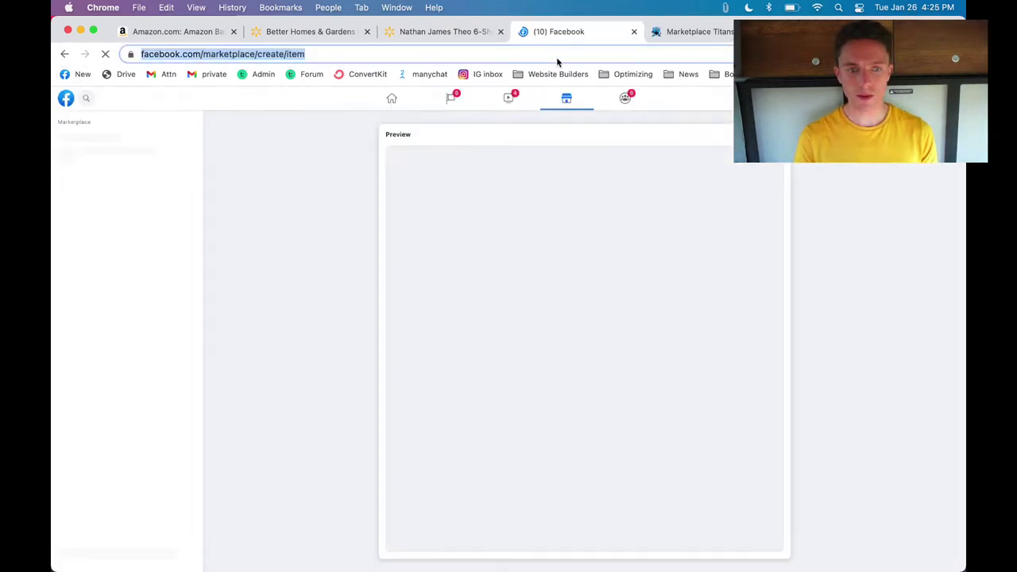
pyautogui.moveTo(82, 74); pyautogui.dragTo(435, 54)
pyautogui.moveTo(73, 74); pyautogui.dragTo(454, 52)
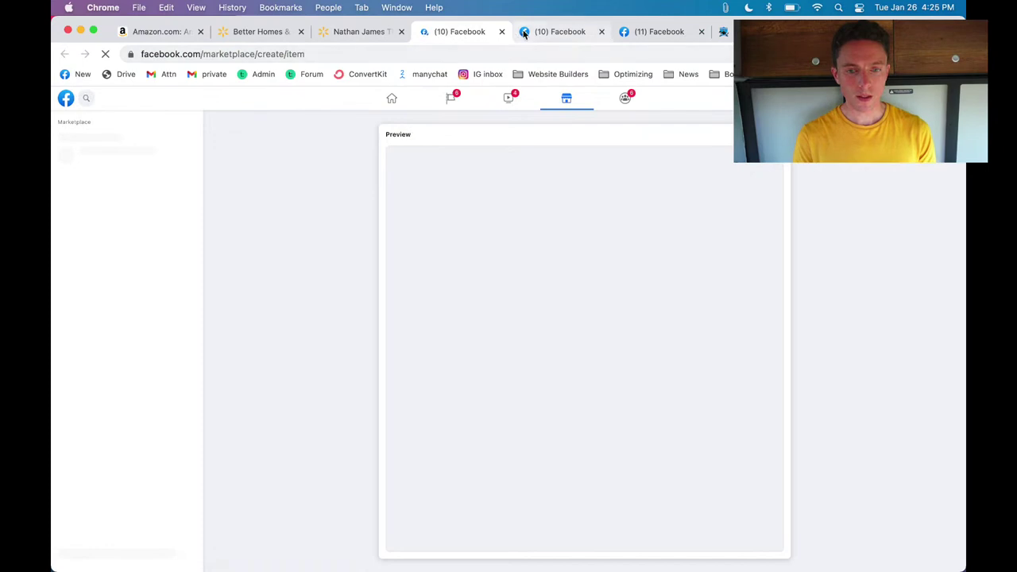
pyautogui.click(524, 34)
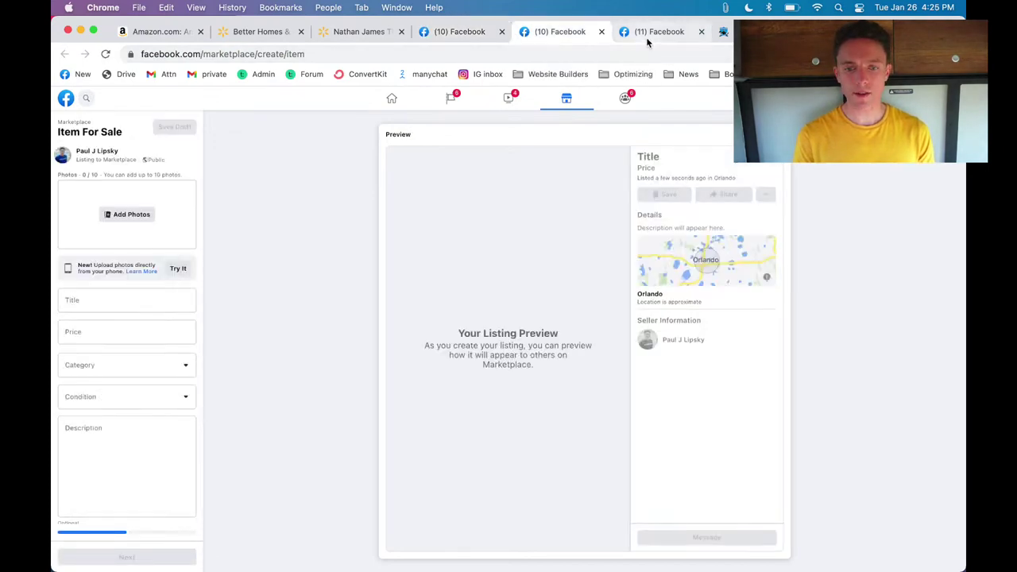
pyautogui.click(646, 35)
pyautogui.click(435, 34)
pyautogui.click(163, 33)
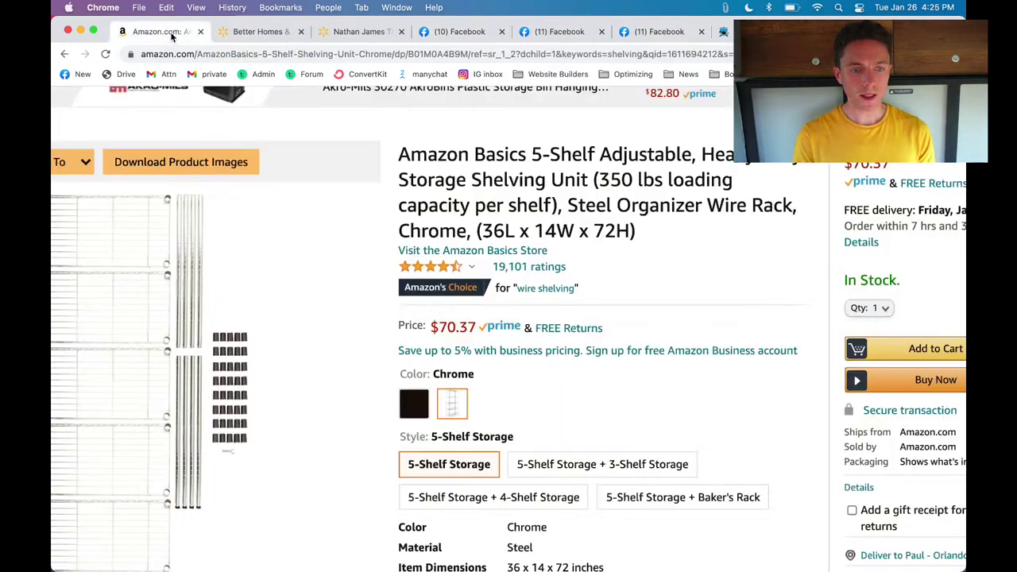
# Copy the Amazon shelving unit into FB Tab 1 at $91, condition New
pyautogui.scroll(-5, 248, 222)
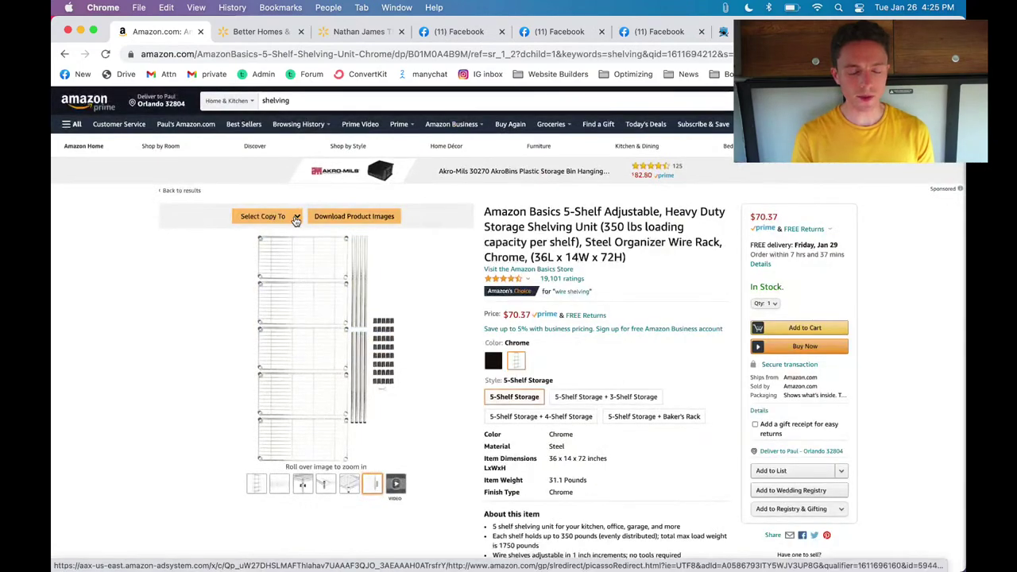
pyautogui.scroll(5, 295, 219)
pyautogui.click(292, 221)
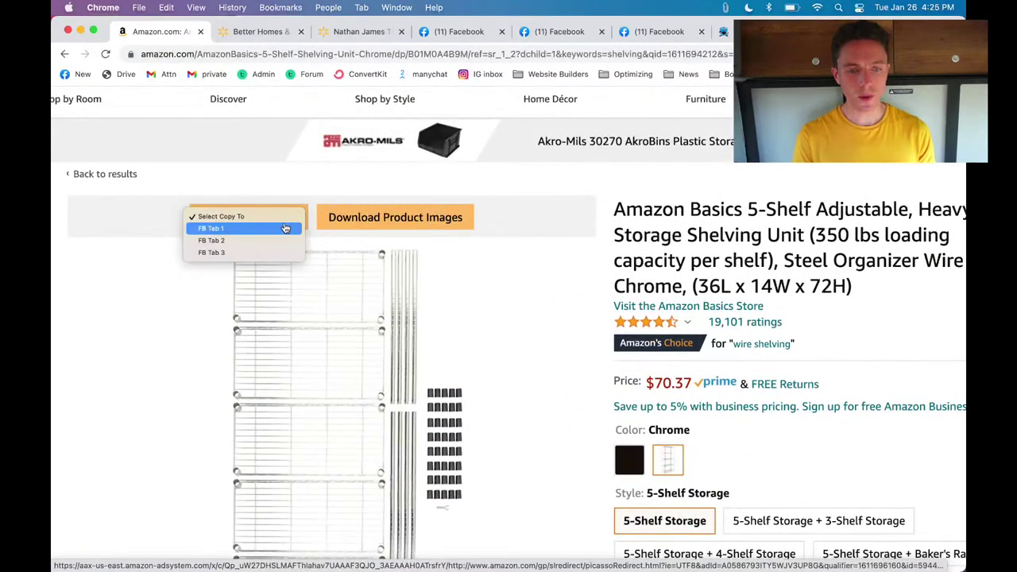
pyautogui.click(283, 229)
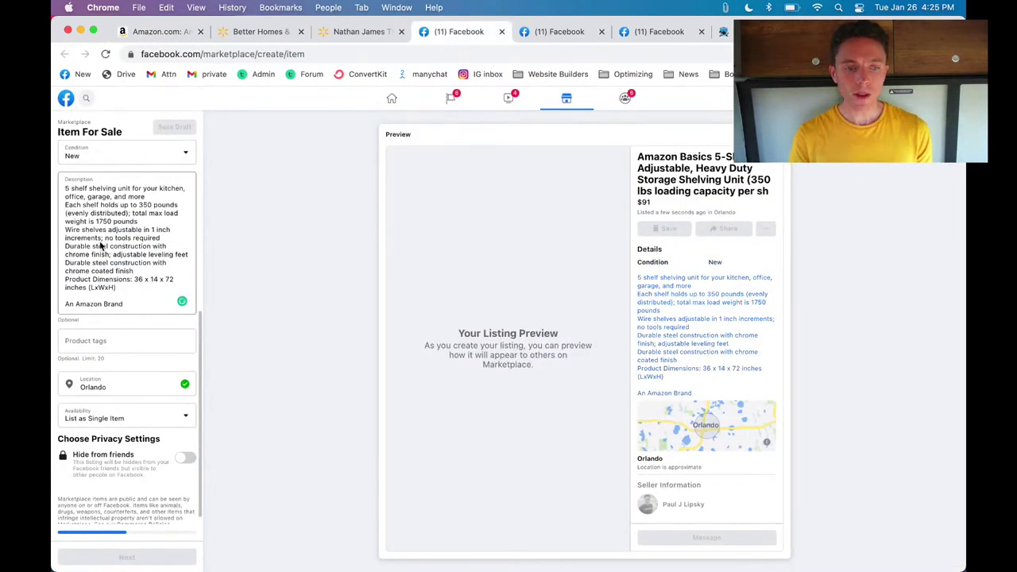
pyautogui.click(261, 32)
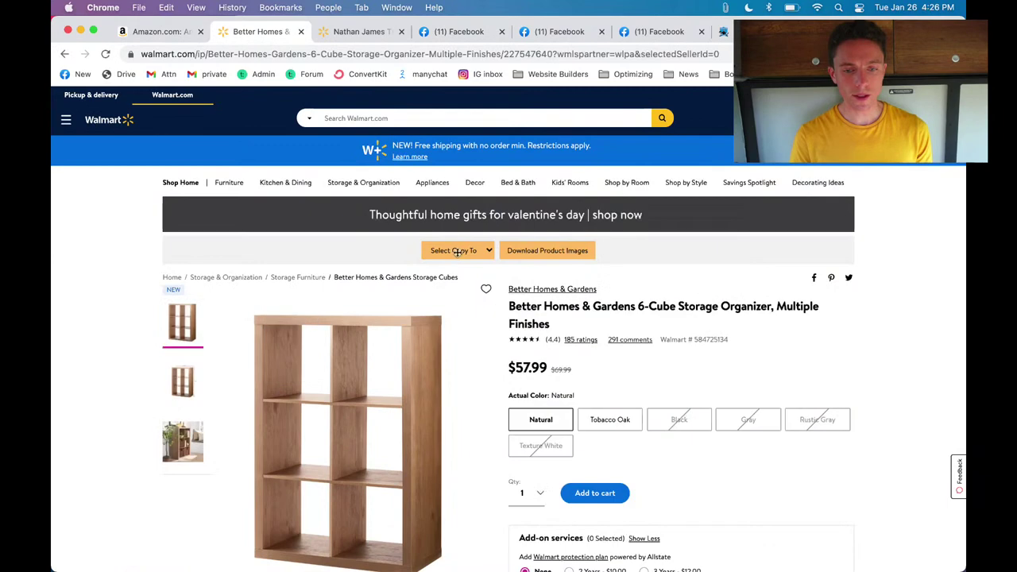
# Send the Better Homes 6-cube organizer to FB Tab 2, filling that draft at $74, condition New
pyautogui.scroll(3, 488, 254)
pyautogui.click(488, 256)
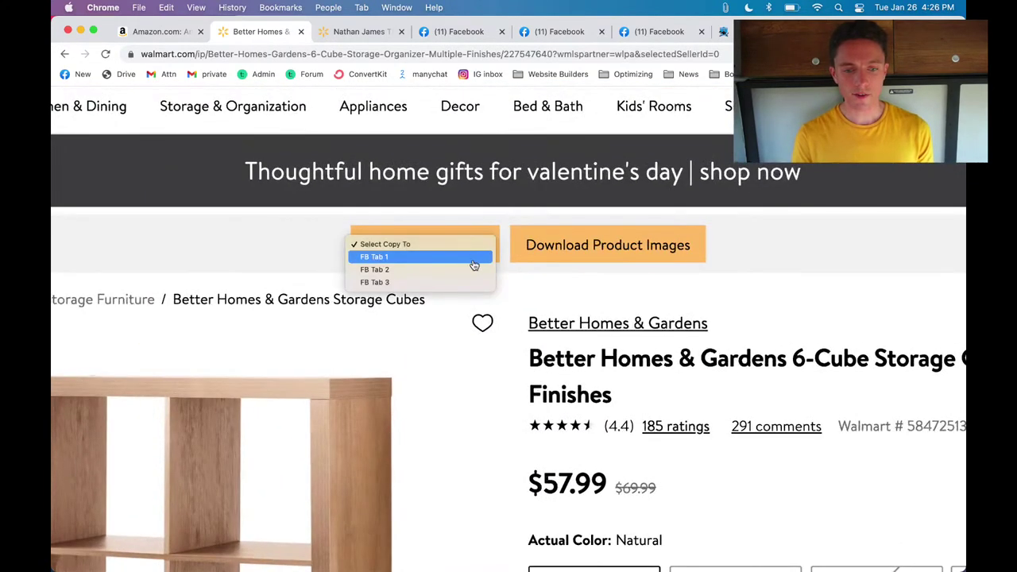
pyautogui.click(469, 269)
pyautogui.scroll(-3, 468, 267)
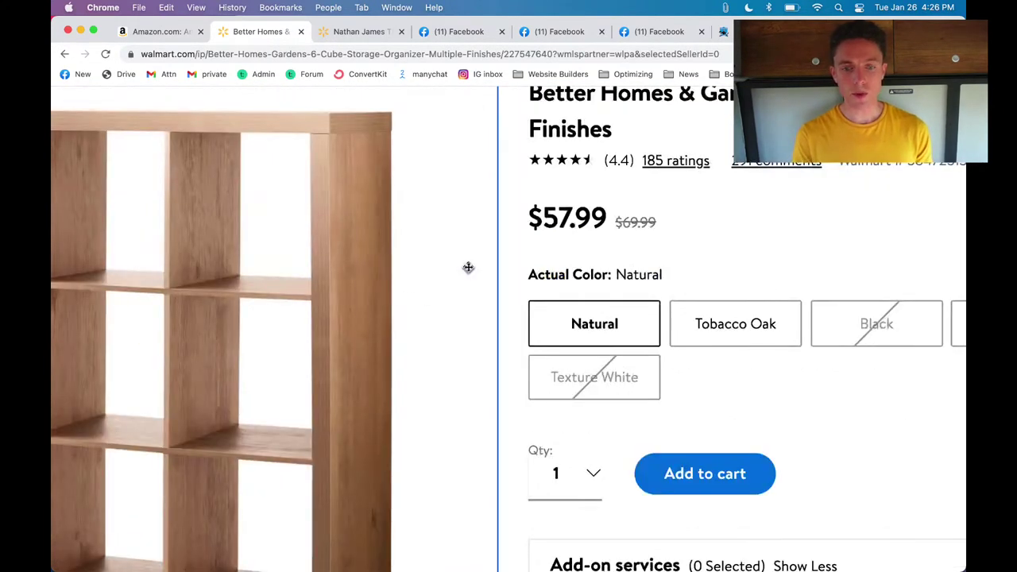
pyautogui.scroll(-3, 468, 268)
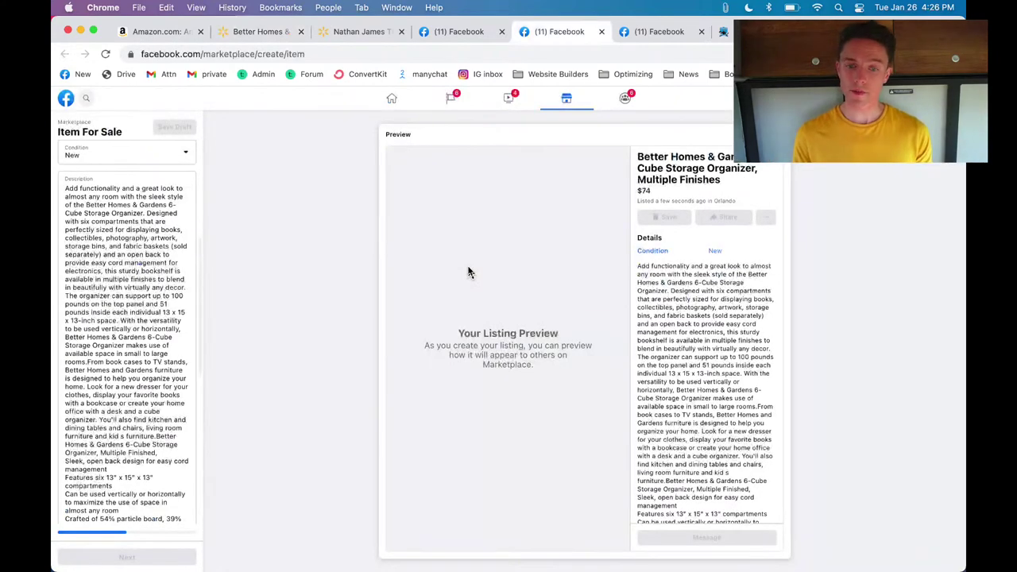
pyautogui.click(361, 32)
pyautogui.moveTo(433, 181)
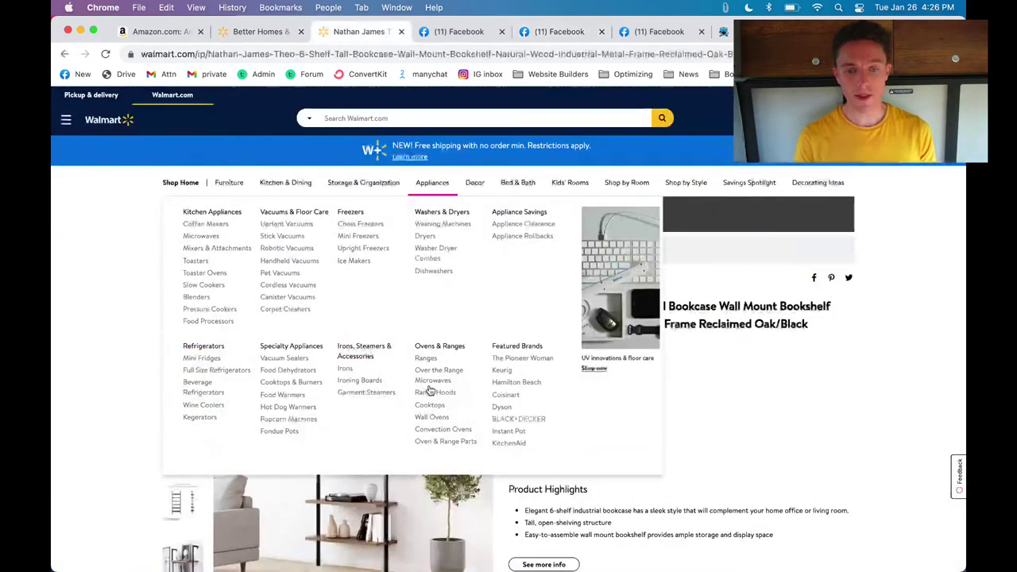
# Send the Nathan James Theo 6-shelf bookcase to FB Tab 3 with photos, title and description
pyautogui.scroll(3, 468, 253)
pyautogui.click(449, 252)
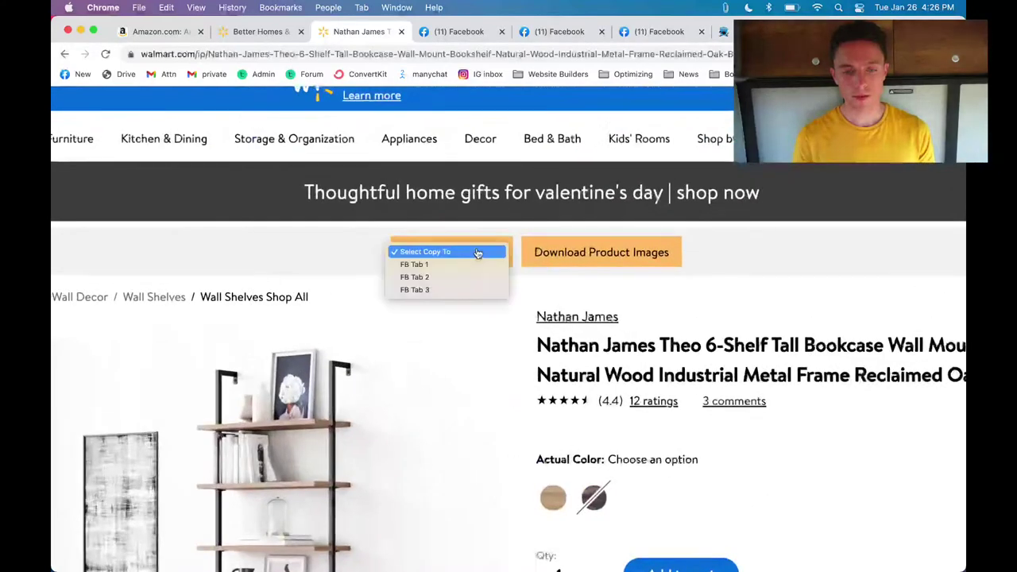
pyautogui.click(448, 290)
pyautogui.scroll(-3, 443, 291)
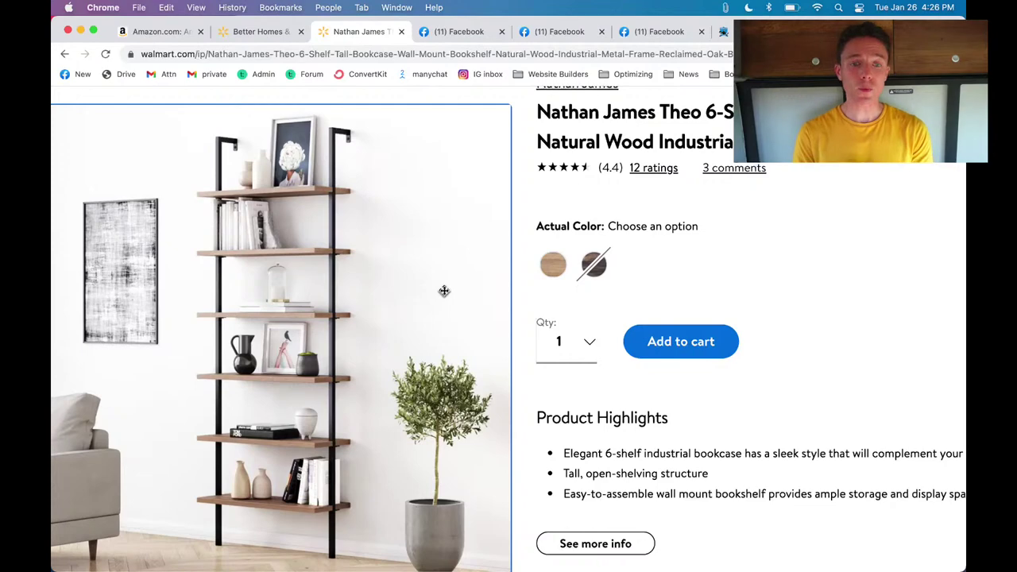
pyautogui.scroll(-3, 444, 291)
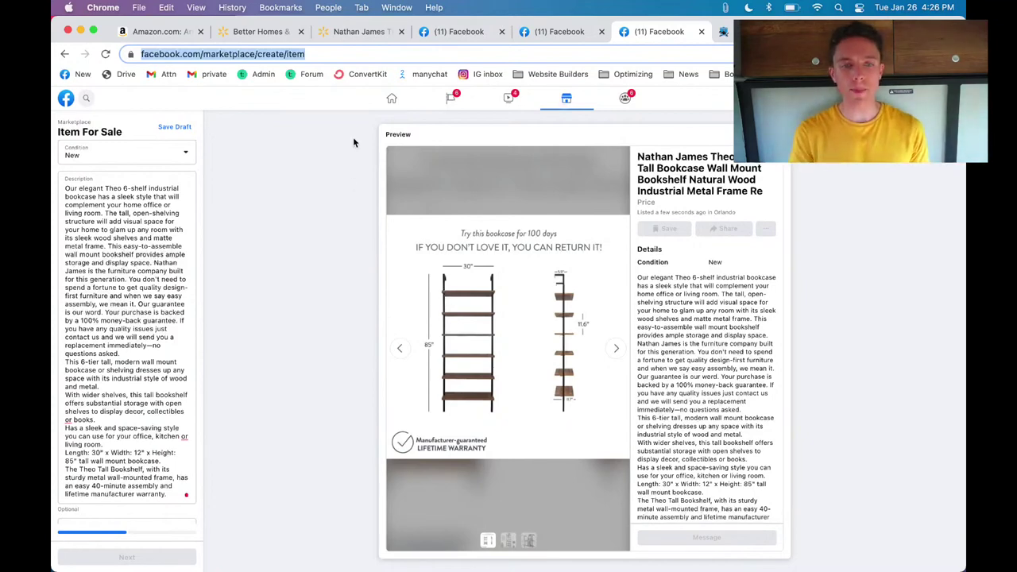
pyautogui.click(270, 32)
pyautogui.click(382, 32)
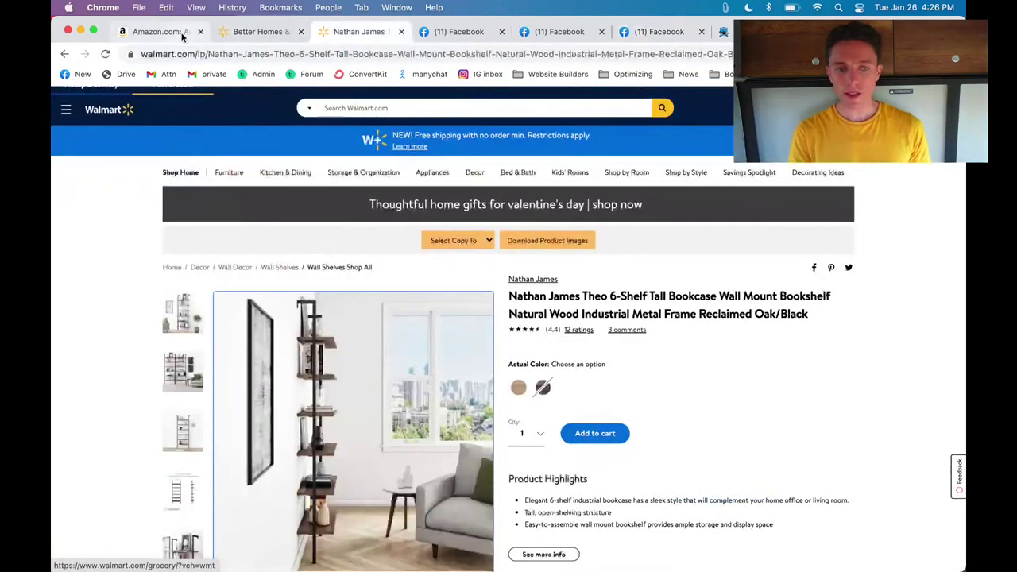
# Check the Better Homes organizer and shelving unit drafts, then return to the Amazon Basics shelving page
pyautogui.click(182, 32)
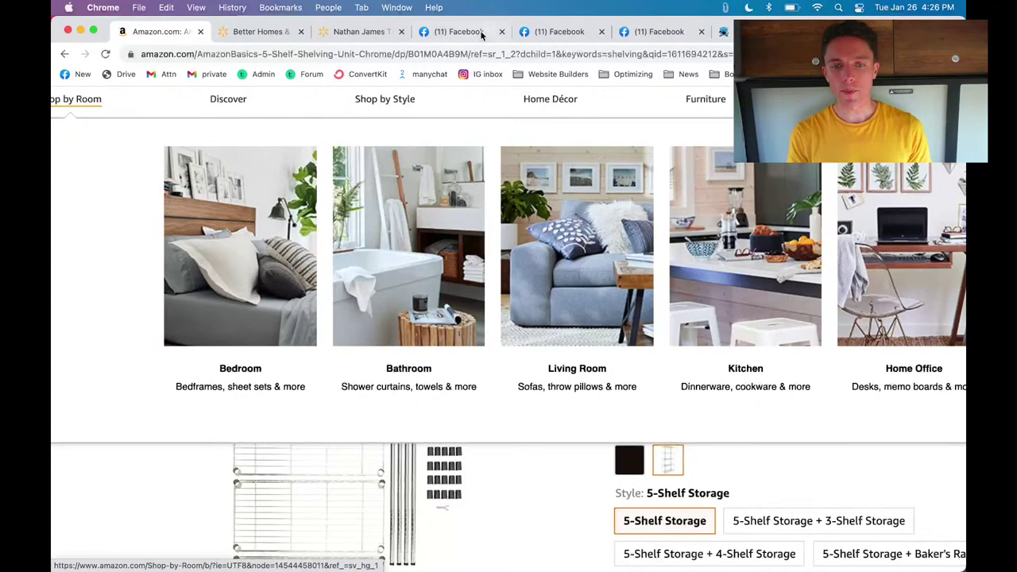
pyautogui.click(561, 32)
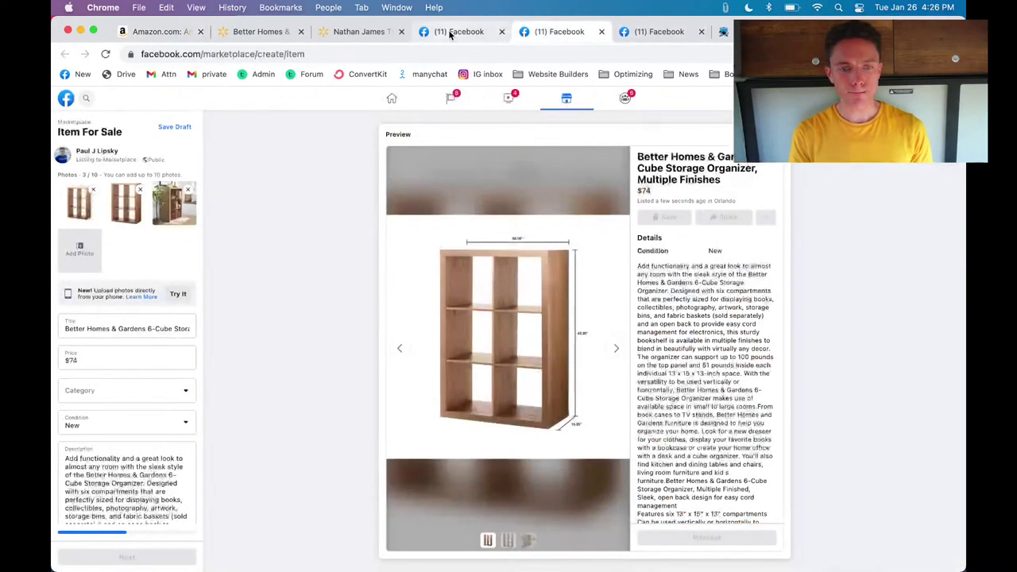
pyautogui.click(450, 32)
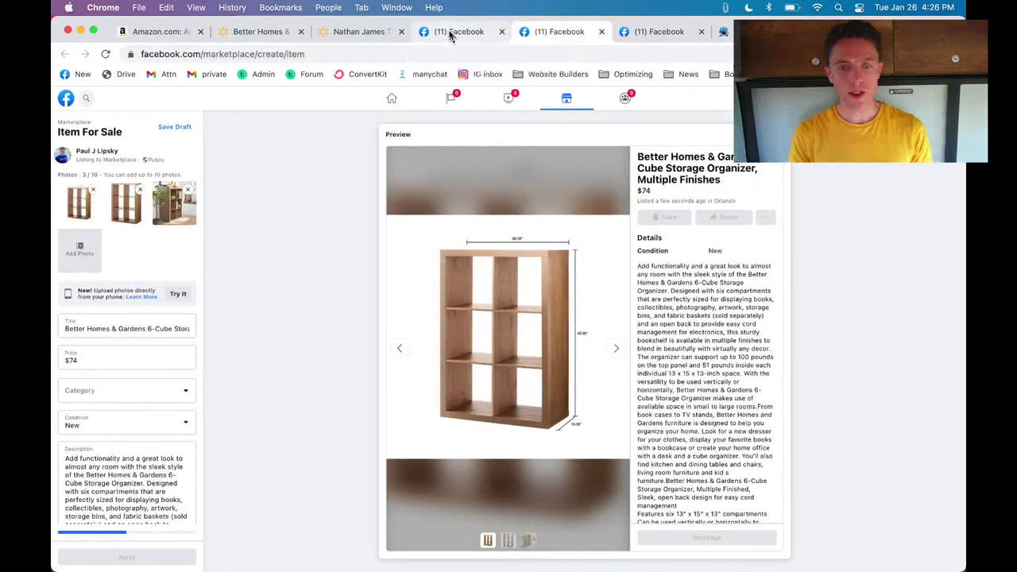
pyautogui.click(182, 32)
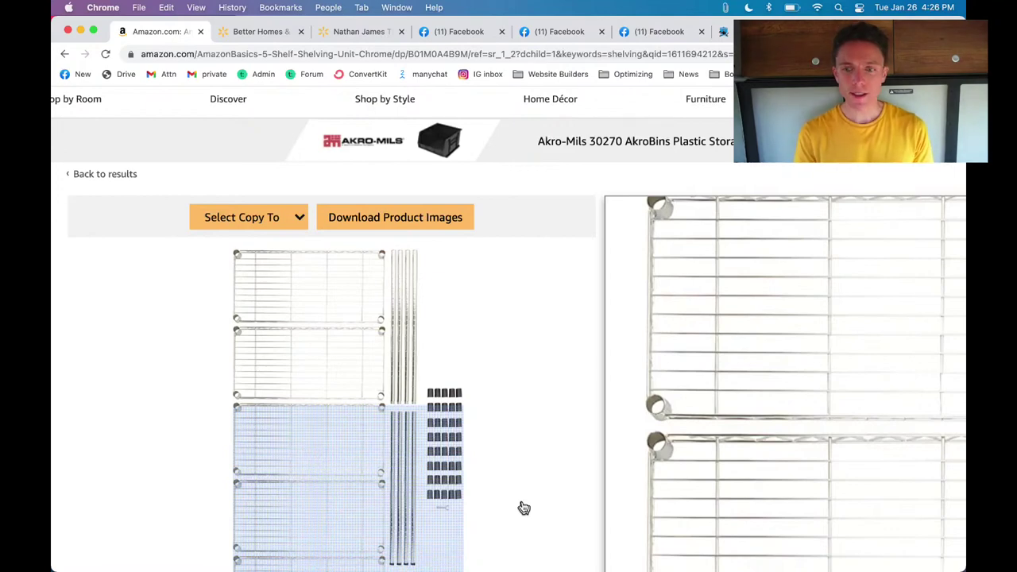
pyautogui.moveTo(763, 99)
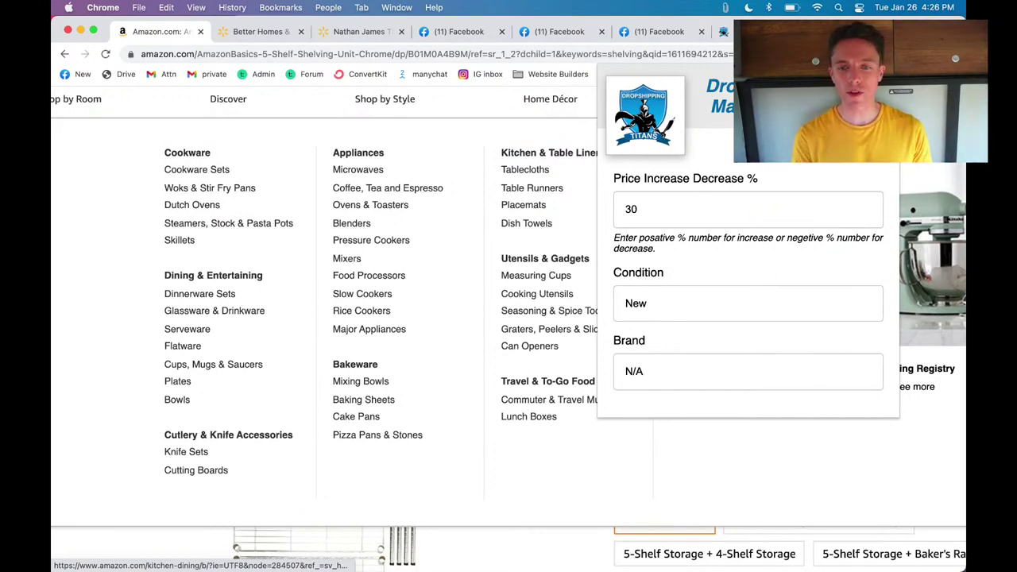
pyautogui.press('Escape')
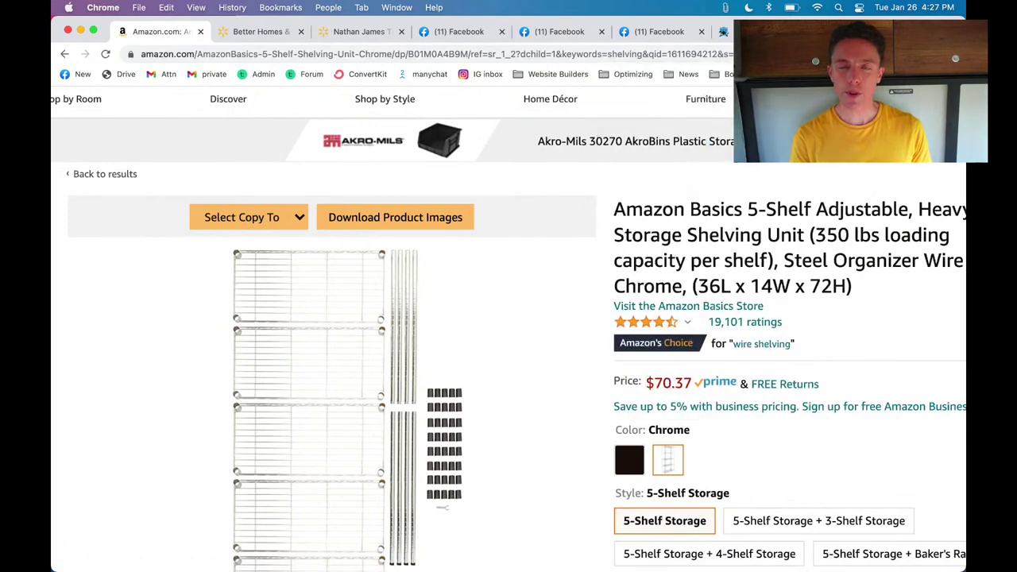